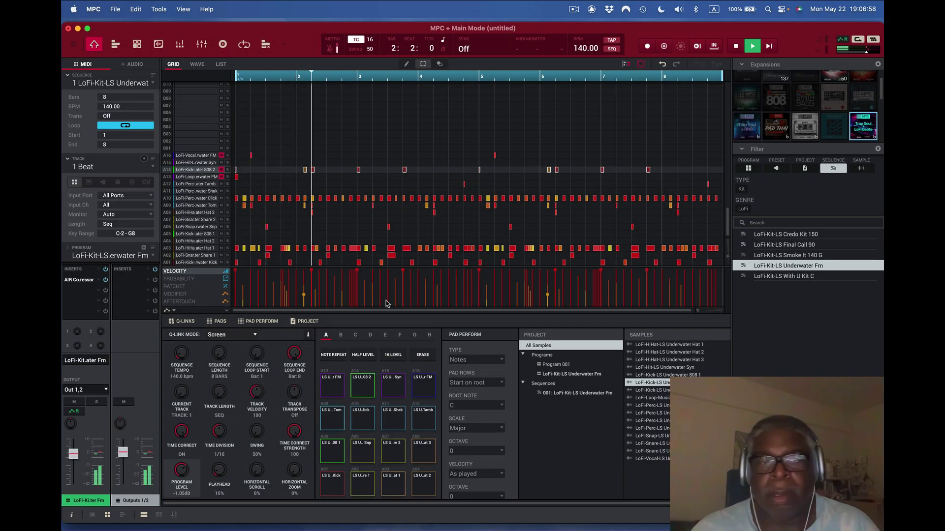
# - Stop playback of the LoFi kit sequence
pyautogui.press('space')
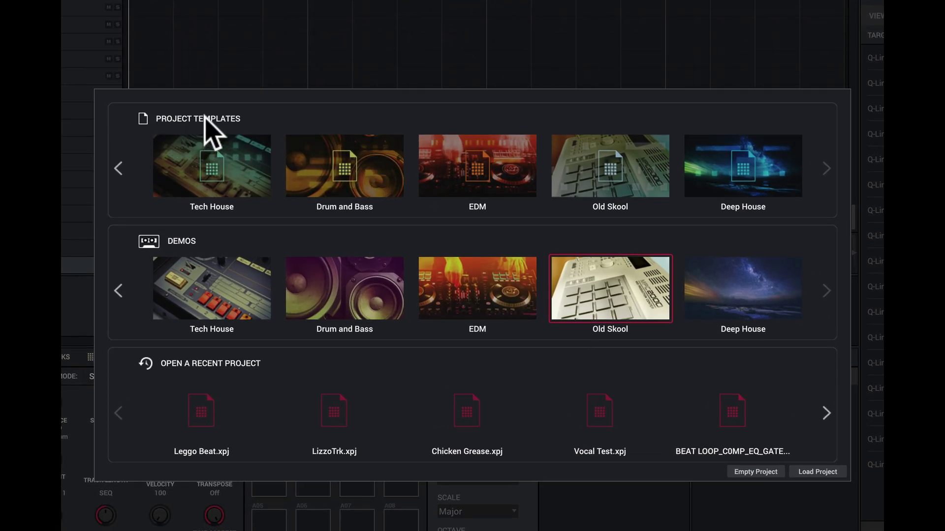
# - Browse the project templates and the demos back to their first entries
pyautogui.click(118, 168)
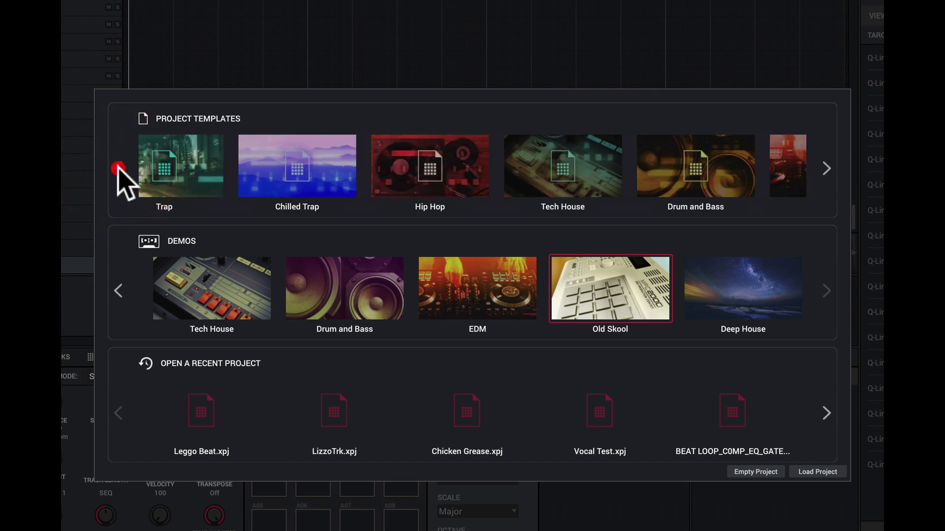
pyautogui.click(118, 168)
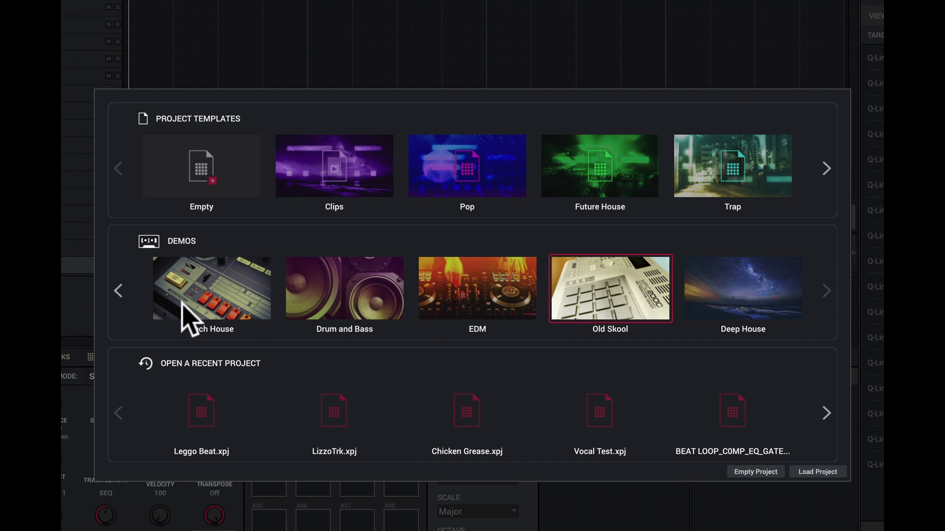
pyautogui.click(119, 291)
pyautogui.click(119, 291)
pyautogui.click(119, 291)
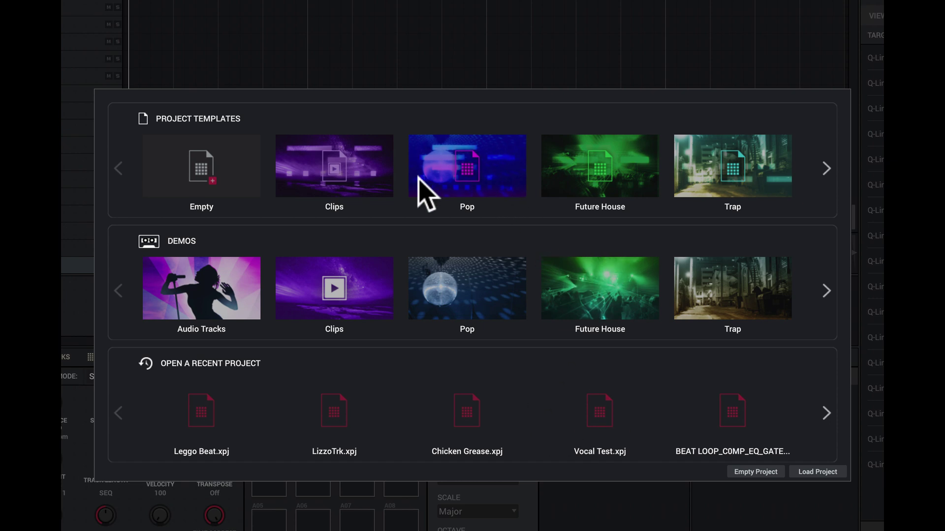
# - Create a project from the Trap project template
pyautogui.click(826, 169)
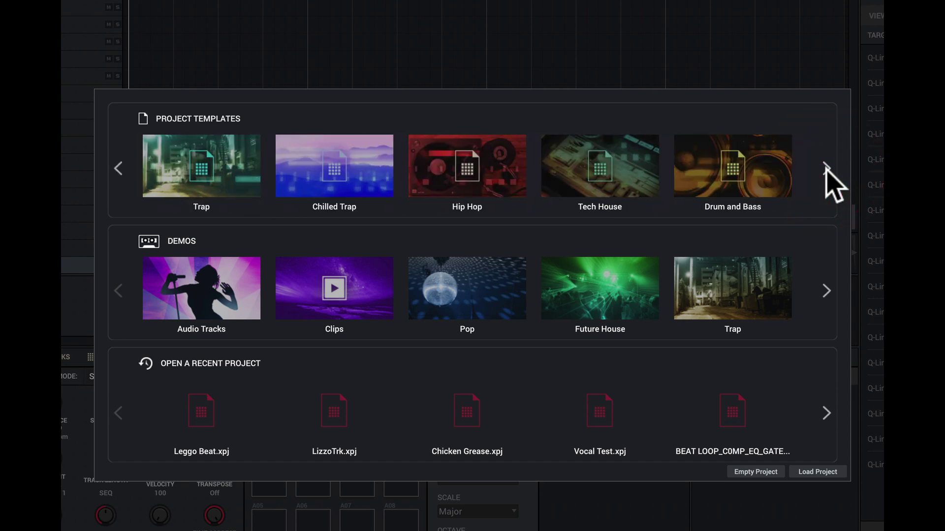
pyautogui.click(190, 170)
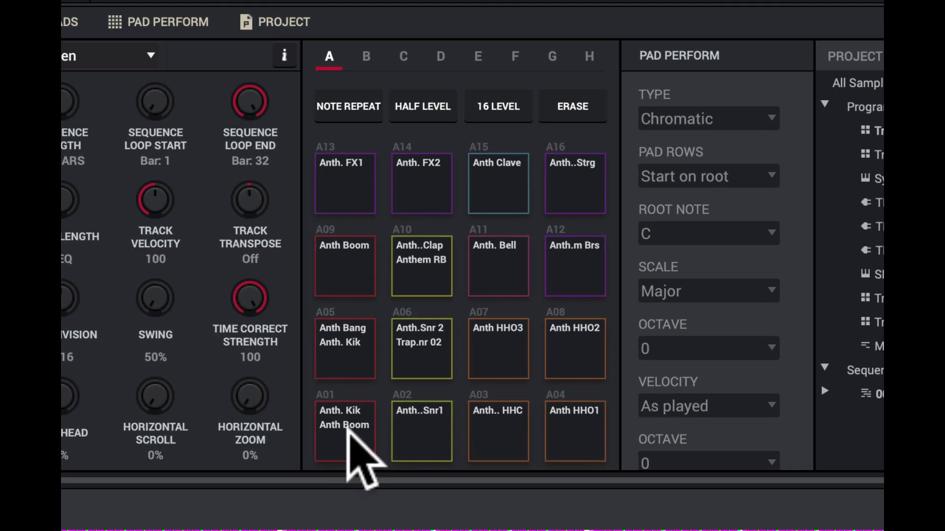
# - Audition all sixteen bank A pads of the Trap-Kit-Anthem Kit, then replay pads A16 and A01
pyautogui.click(332, 488)
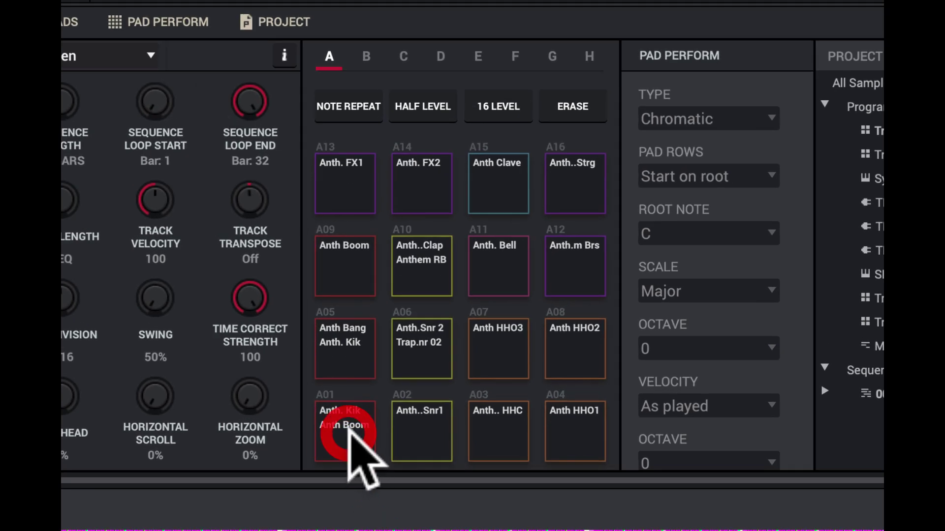
pyautogui.click(428, 433)
pyautogui.click(516, 433)
pyautogui.click(561, 432)
pyautogui.click(344, 350)
pyautogui.click(422, 342)
pyautogui.click(481, 344)
pyautogui.click(570, 353)
pyautogui.click(578, 266)
pyautogui.click(496, 263)
pyautogui.click(413, 263)
pyautogui.click(336, 261)
pyautogui.click(323, 176)
pyautogui.click(416, 177)
pyautogui.click(512, 179)
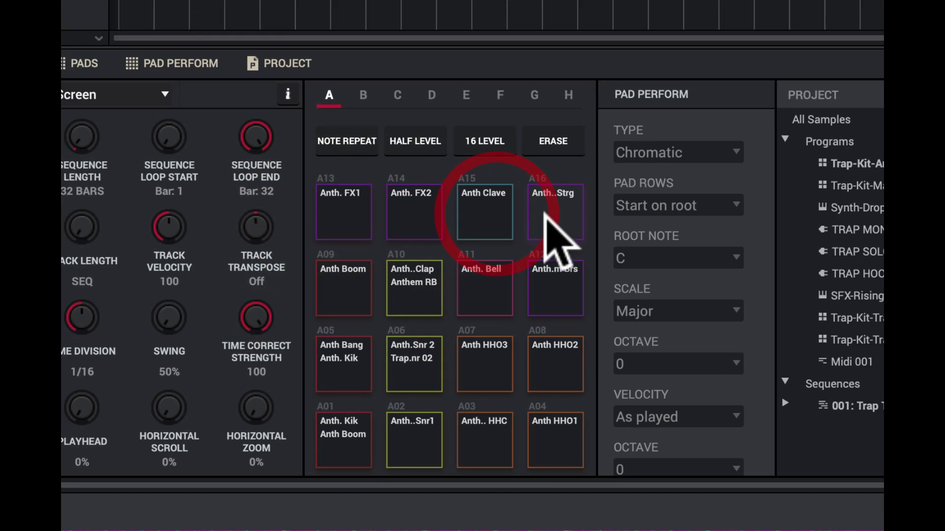
pyautogui.click(545, 212)
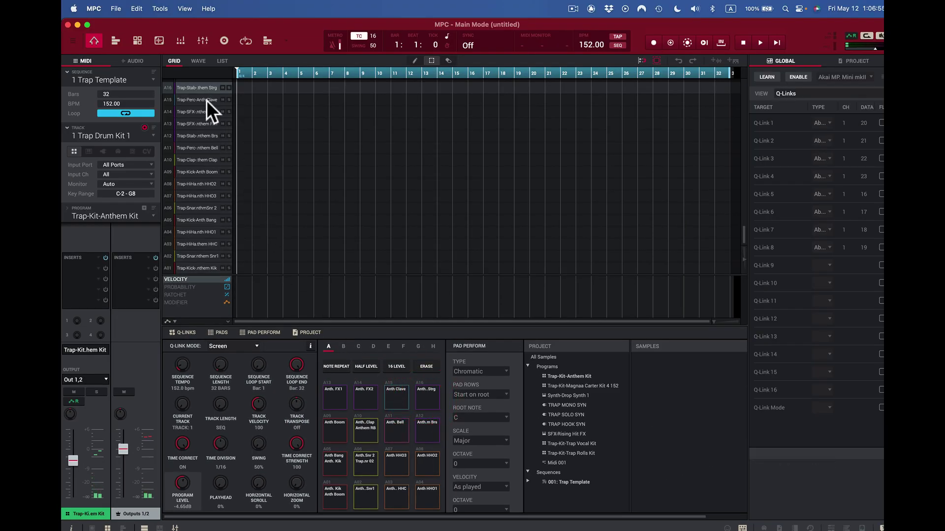
pyautogui.click(432, 400)
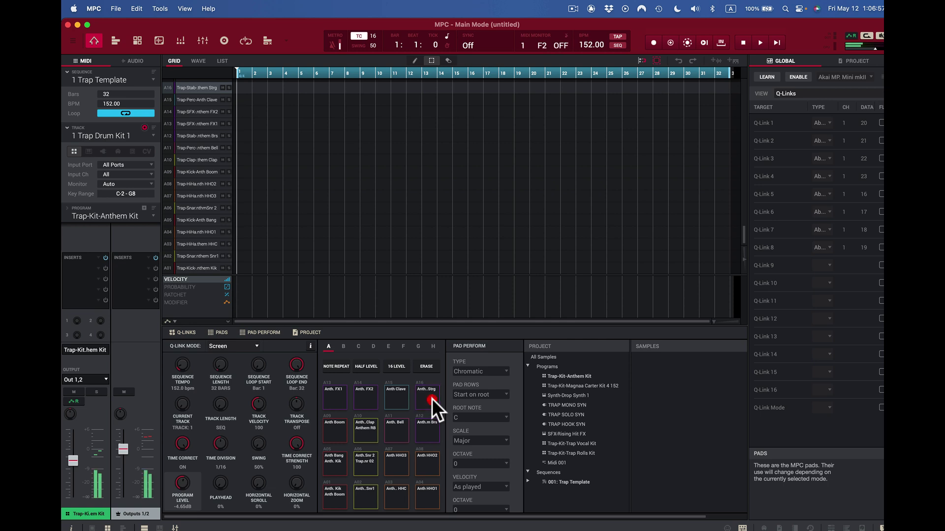
pyautogui.click(337, 498)
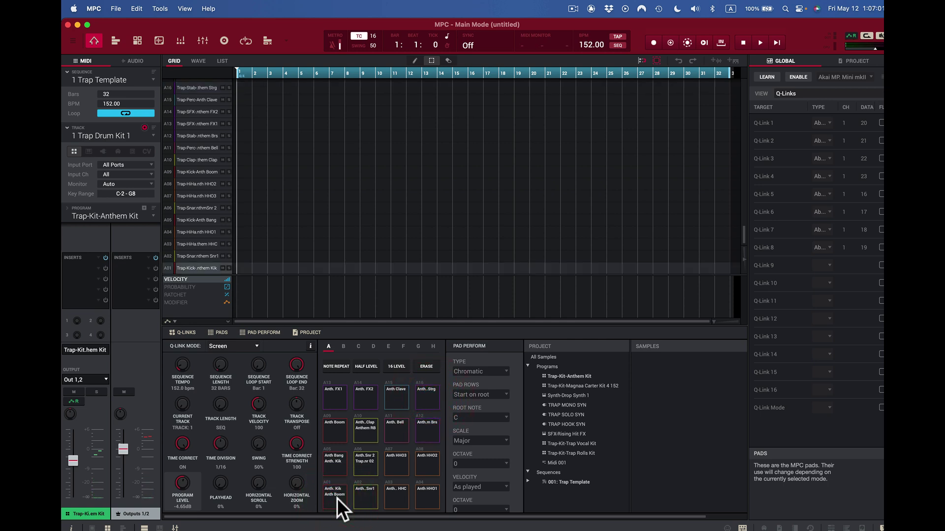
# - Hide the MIDI learn panel that lists the Q-Link assignments
pyautogui.moveTo(740, 496)
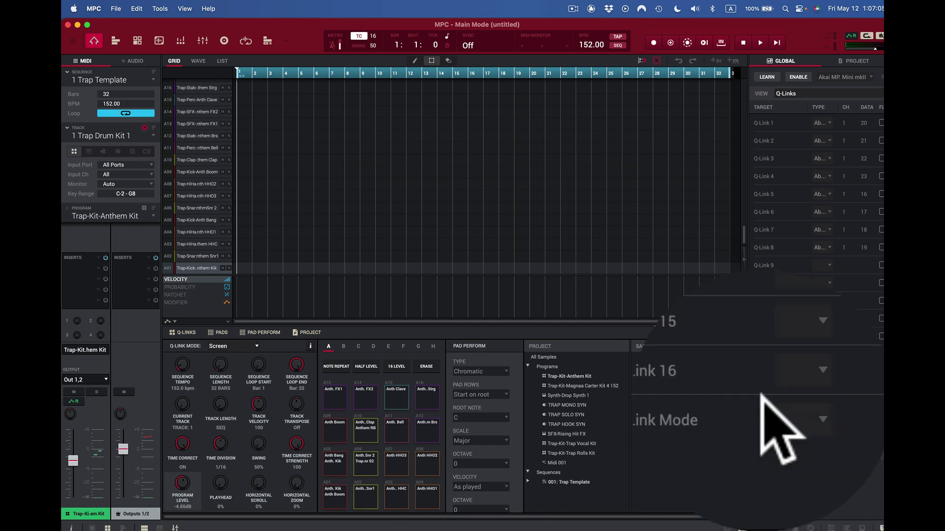
pyautogui.moveTo(815, 115)
pyautogui.click(742, 528)
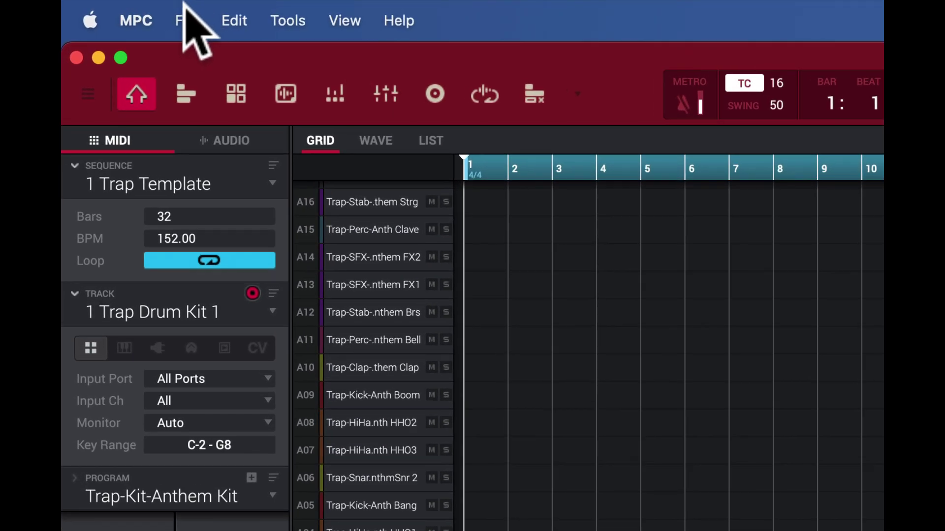
# - Bring up the new project chooser and load the Trap demo
pyautogui.click(183, 6)
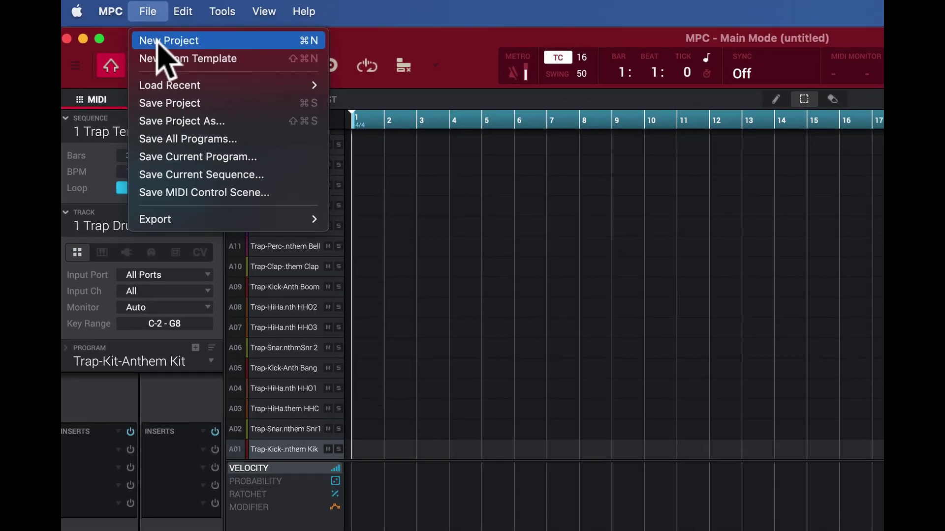
pyautogui.click(199, 60)
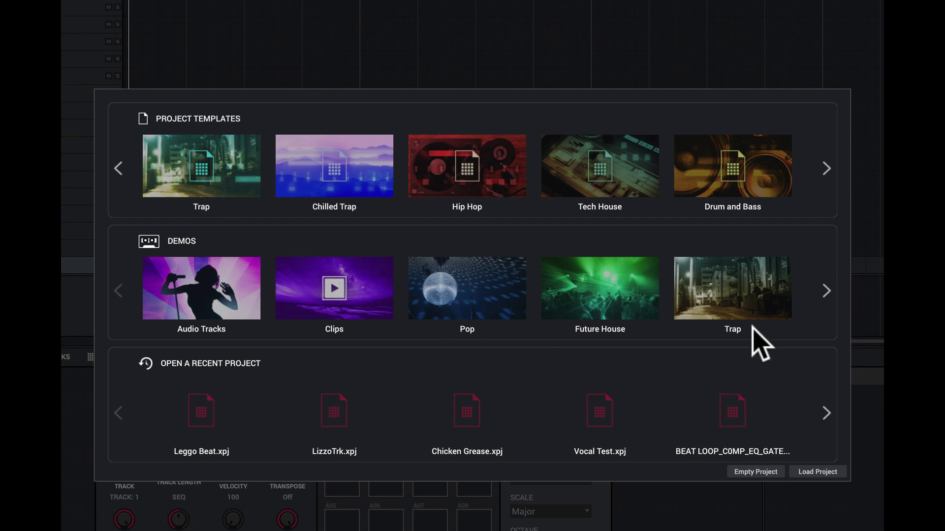
pyautogui.click(827, 290)
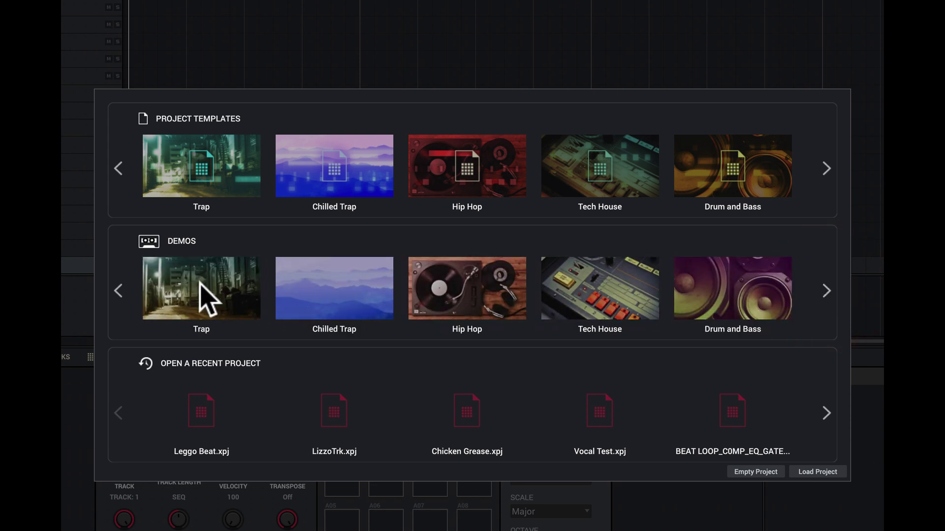
pyautogui.click(202, 284)
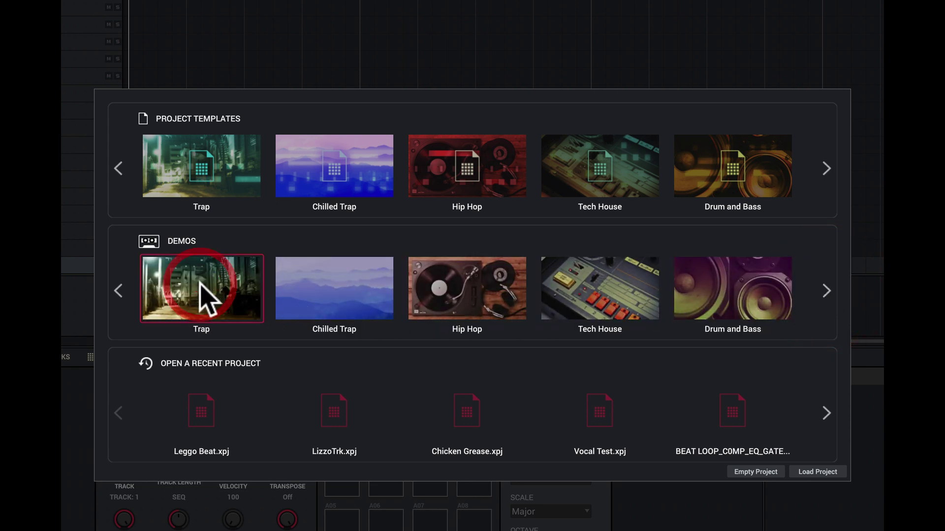
pyautogui.click(824, 473)
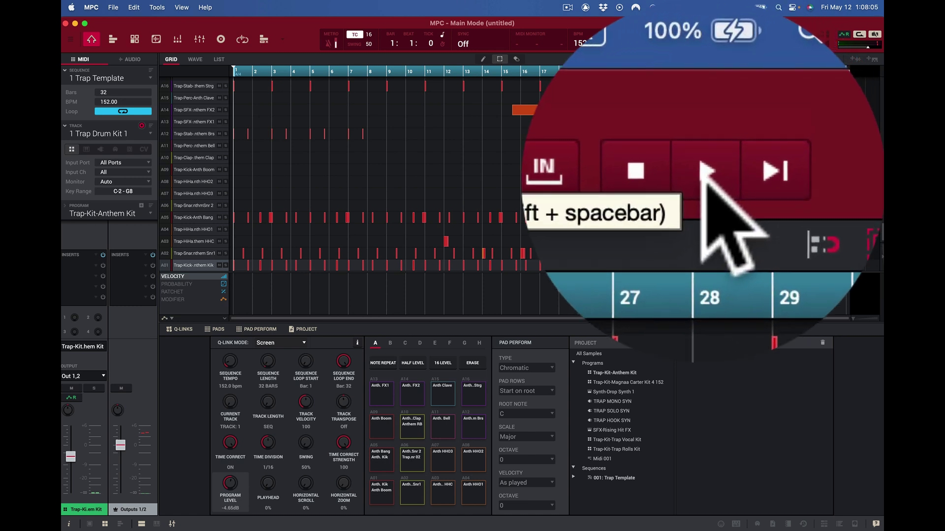
# - Play the Trap demo sequence for several bars and stop it, then audition pads A01 to A04 and A13
pyautogui.click(753, 40)
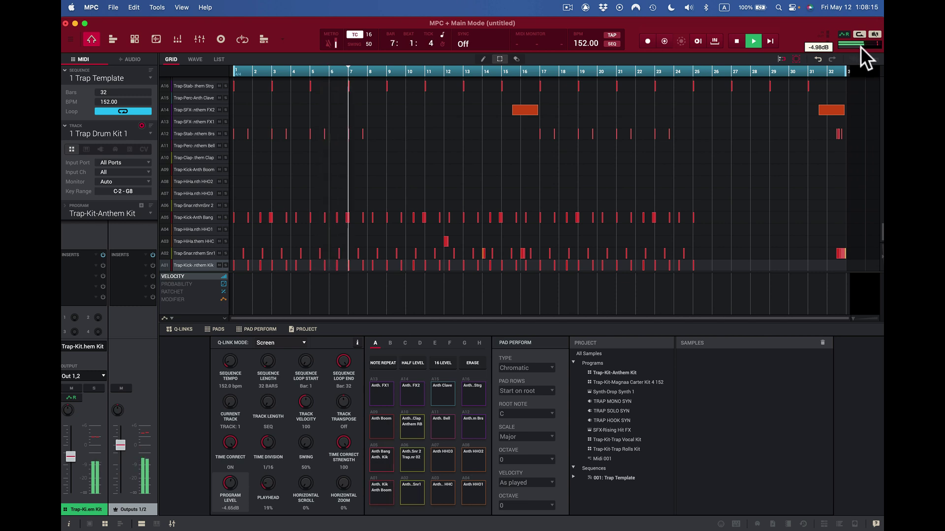
pyautogui.press('space')
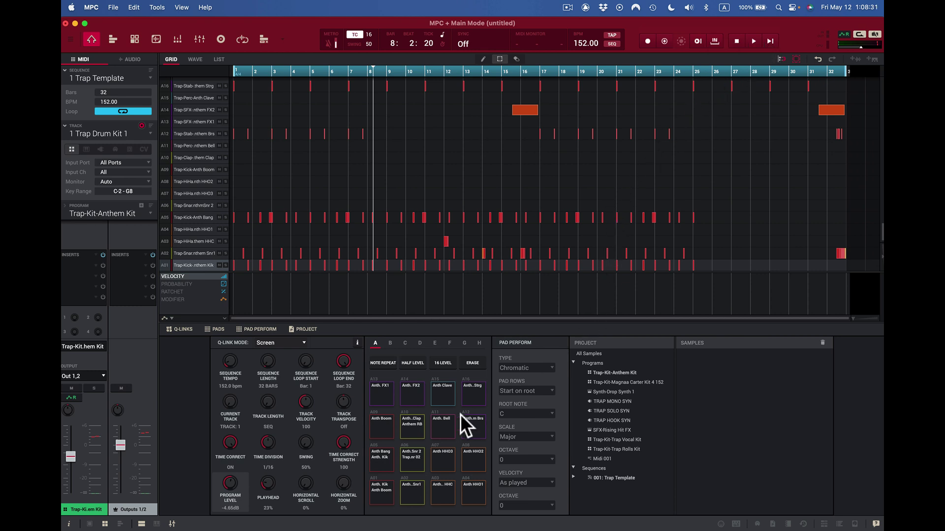
pyautogui.click(377, 489)
pyautogui.click(417, 491)
pyautogui.click(451, 493)
pyautogui.click(480, 493)
pyautogui.click(382, 390)
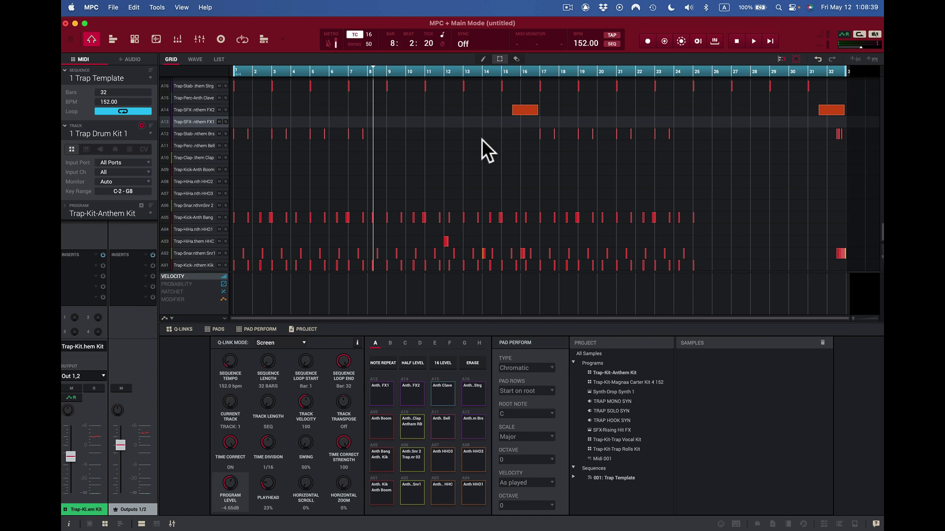
# - Open the recent project LizzoTrk.xpj without saving the Trap demo, and play its opening bars
pyautogui.click(114, 6)
pyautogui.click(132, 23)
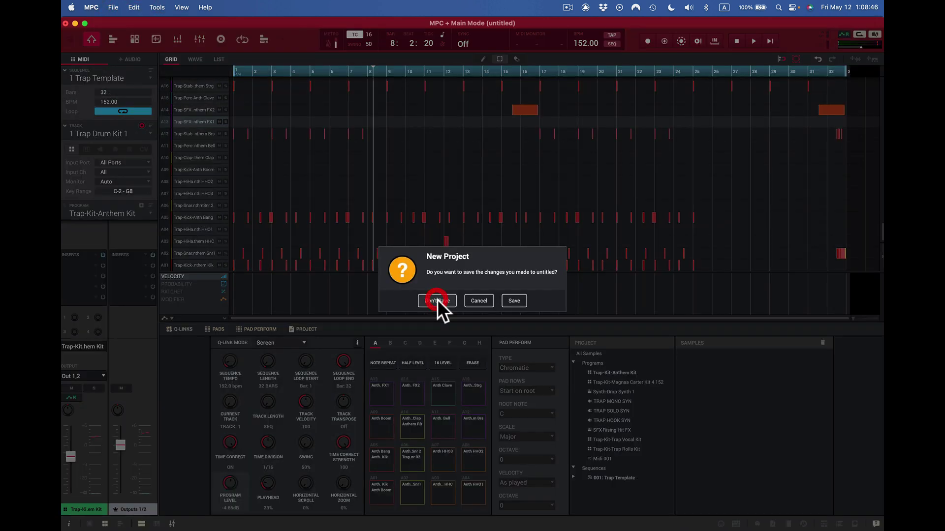
pyautogui.click(437, 301)
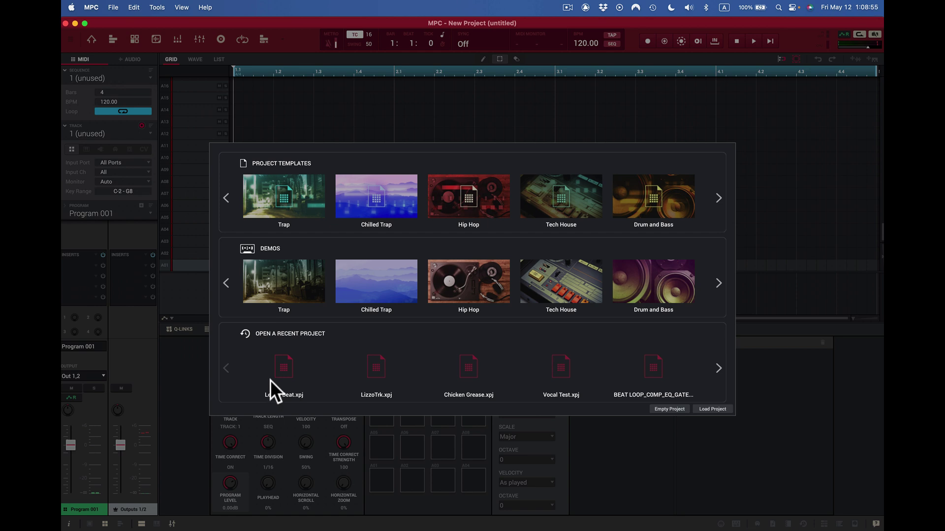
pyautogui.click(374, 375)
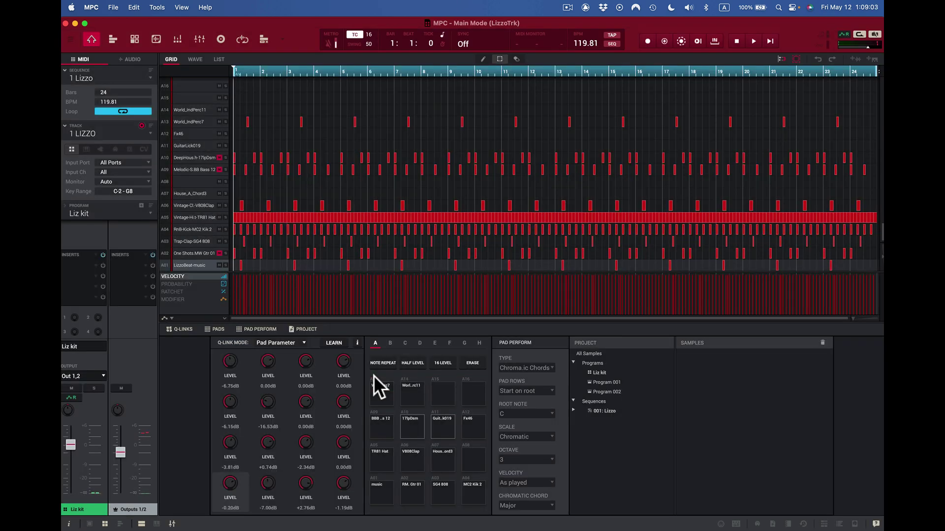
pyautogui.press('space')
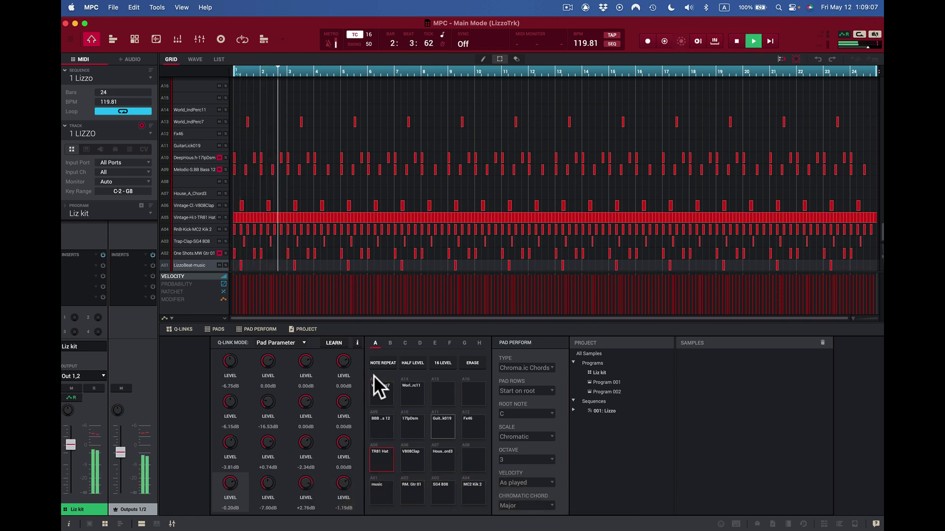
pyautogui.press('space')
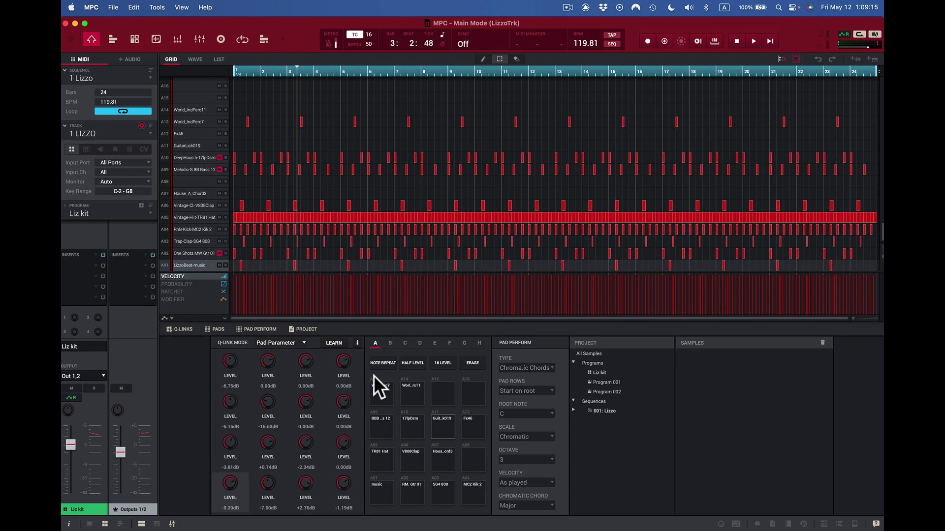
# - Start a new empty project
pyautogui.click(113, 6)
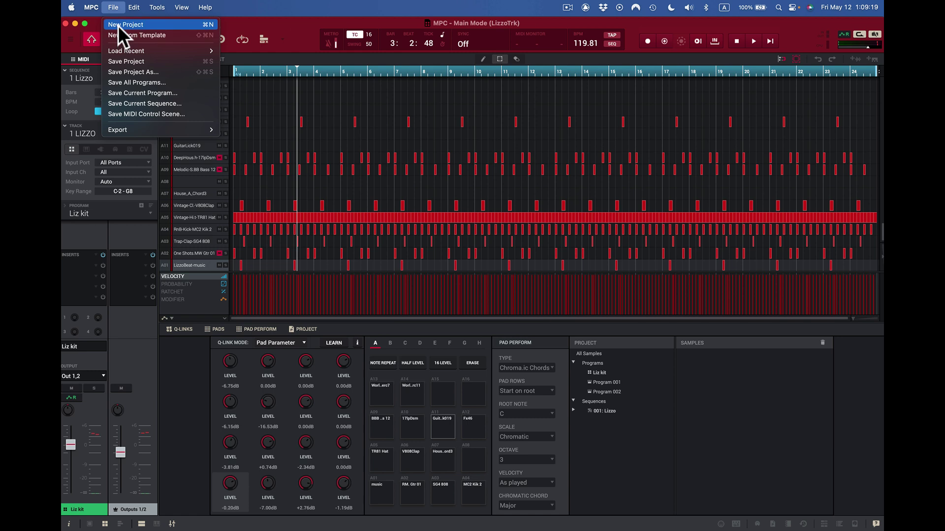
pyautogui.click(117, 25)
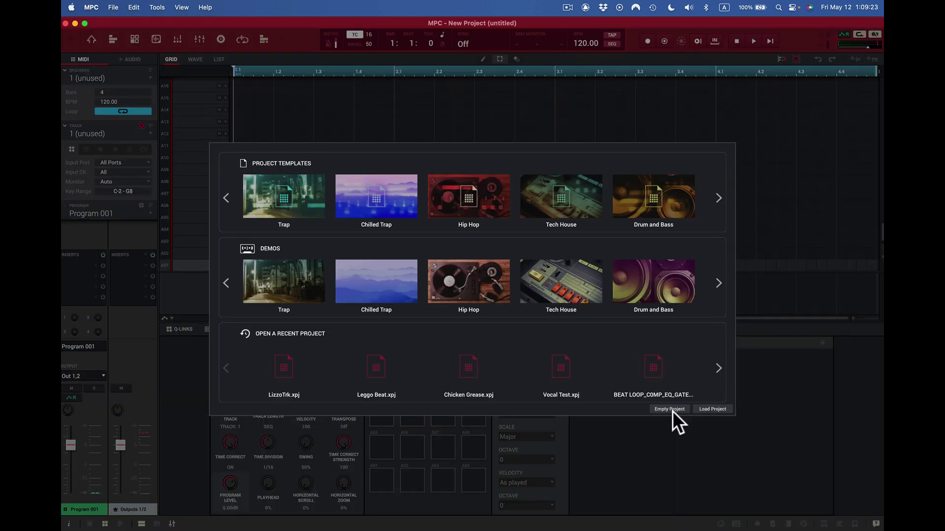
pyautogui.click(672, 409)
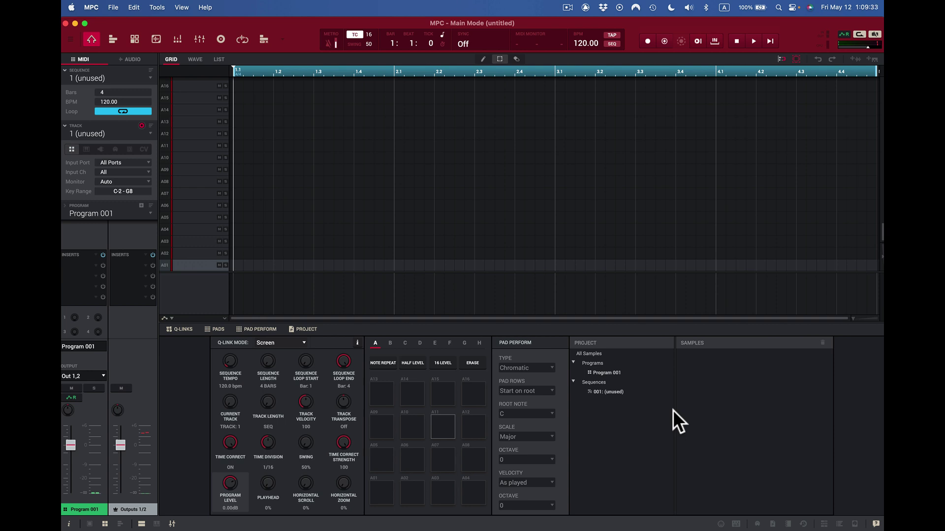
# - Check for MPC software updates and dismiss the update information
pyautogui.click(91, 8)
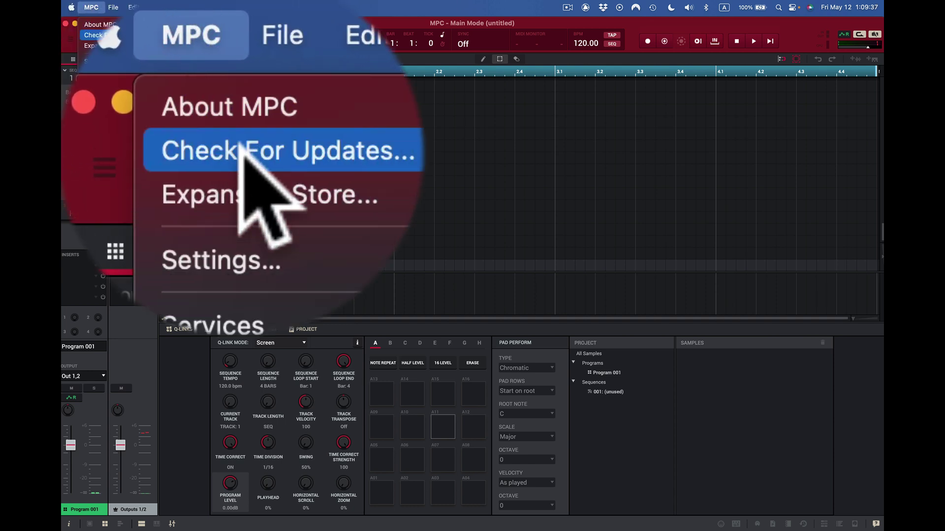
pyautogui.click(104, 34)
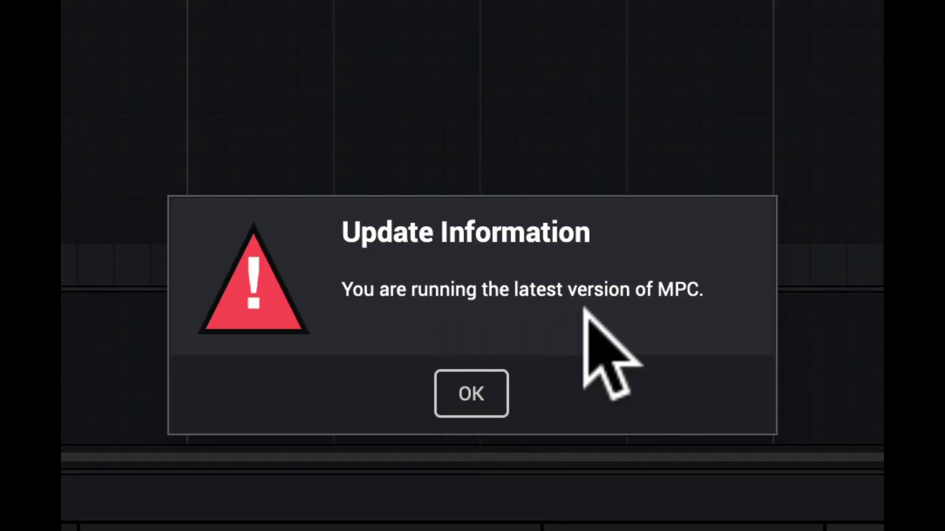
pyautogui.click(457, 391)
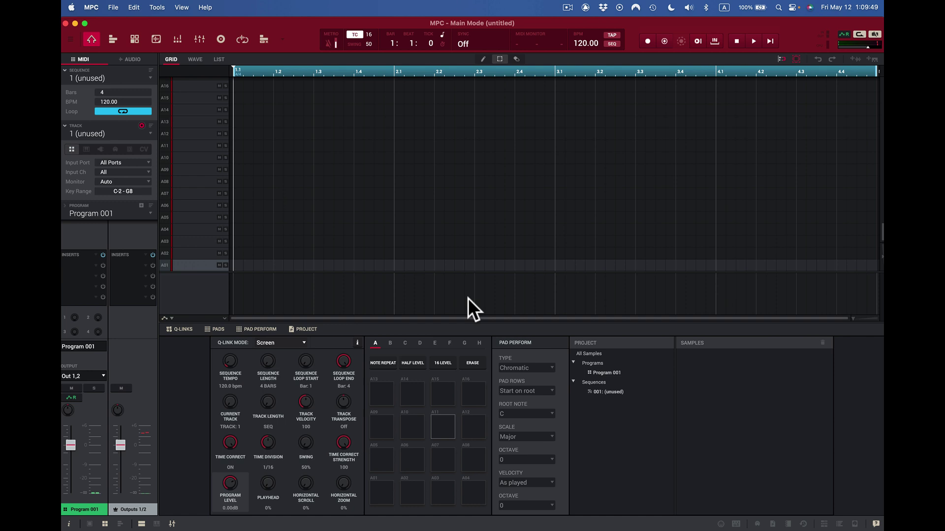
# - Look up the installed version in the About MPC window and close it
pyautogui.click(91, 7)
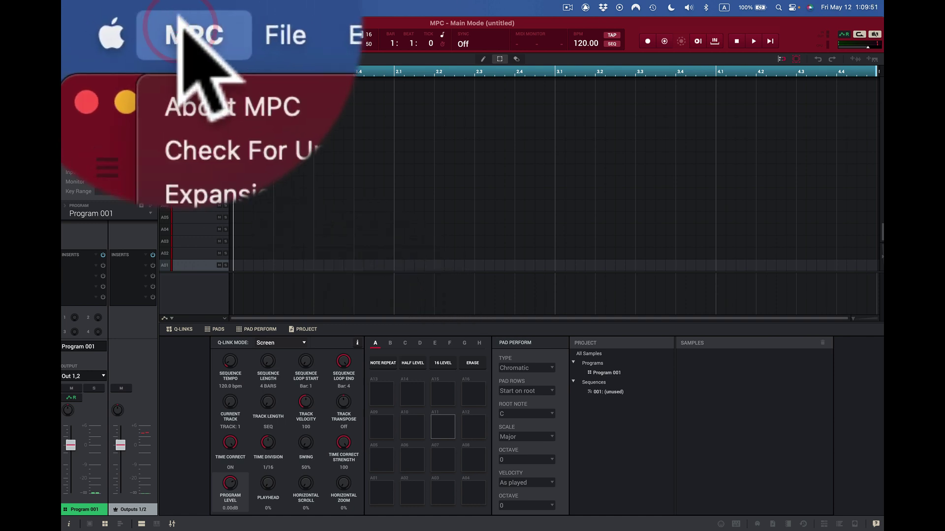
pyautogui.click(127, 56)
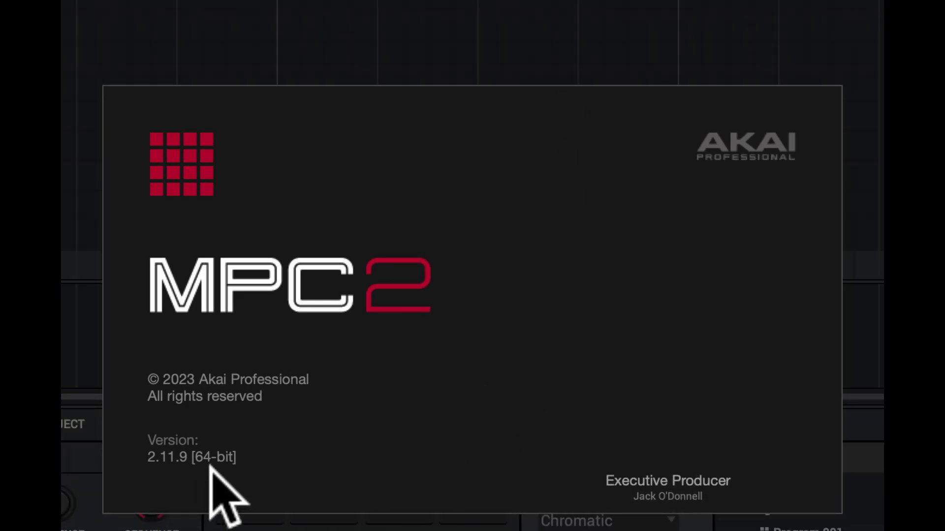
pyautogui.click(506, 273)
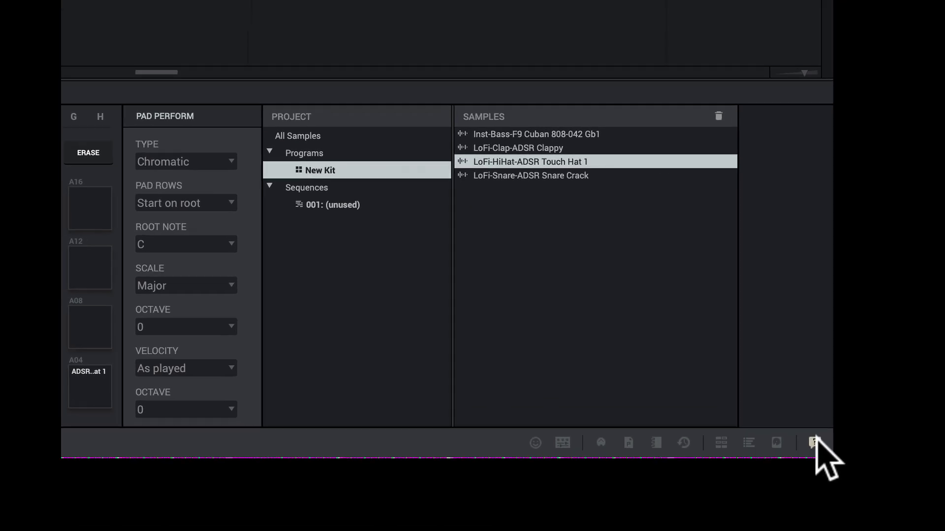
# - Turn on the help information display and show the file browser panel beside the sequence grid
pyautogui.click(814, 439)
pyautogui.press('h')
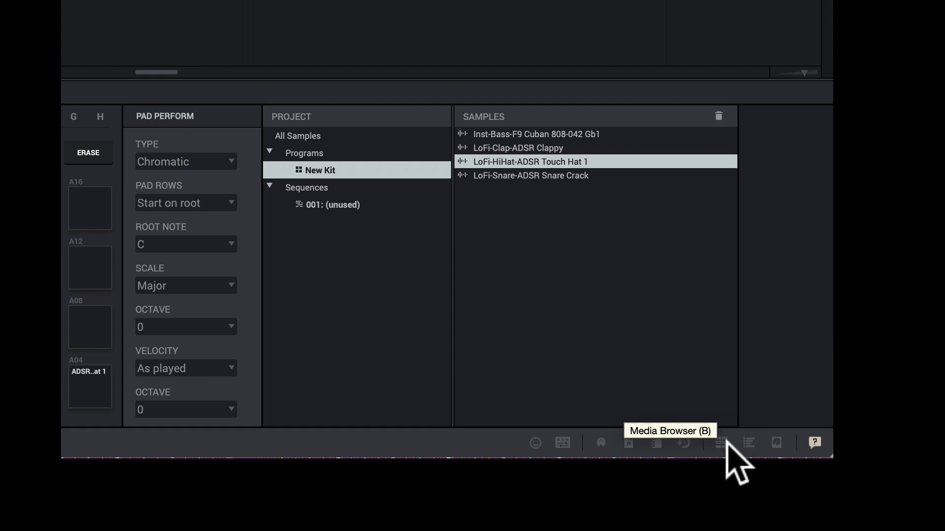
pyautogui.click(778, 443)
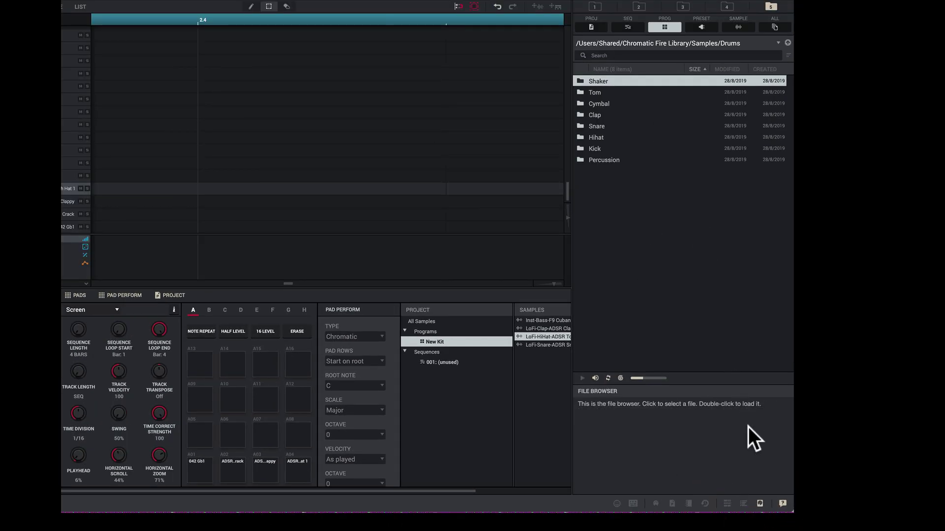
pyautogui.click(698, 493)
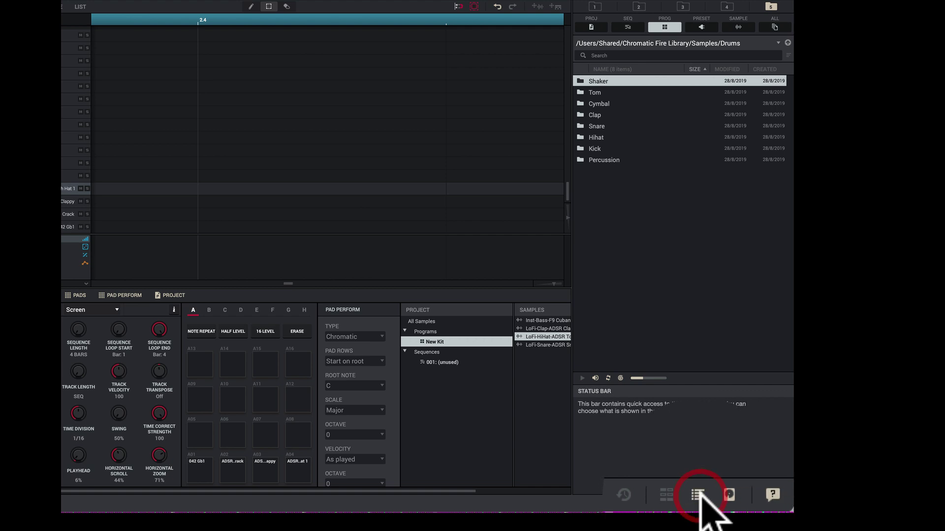
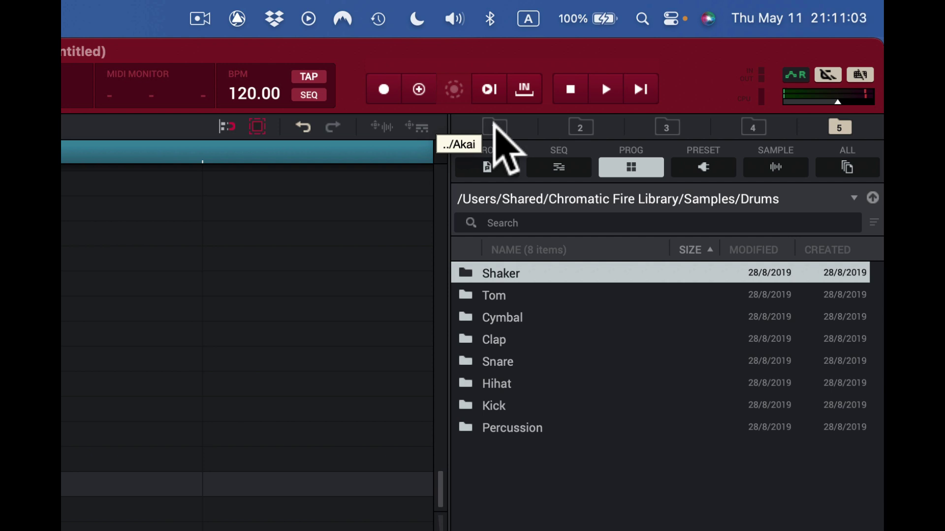
# - Go to the saved Akai folder location in the file browser and hide the file size and modified date columns
pyautogui.click(495, 128)
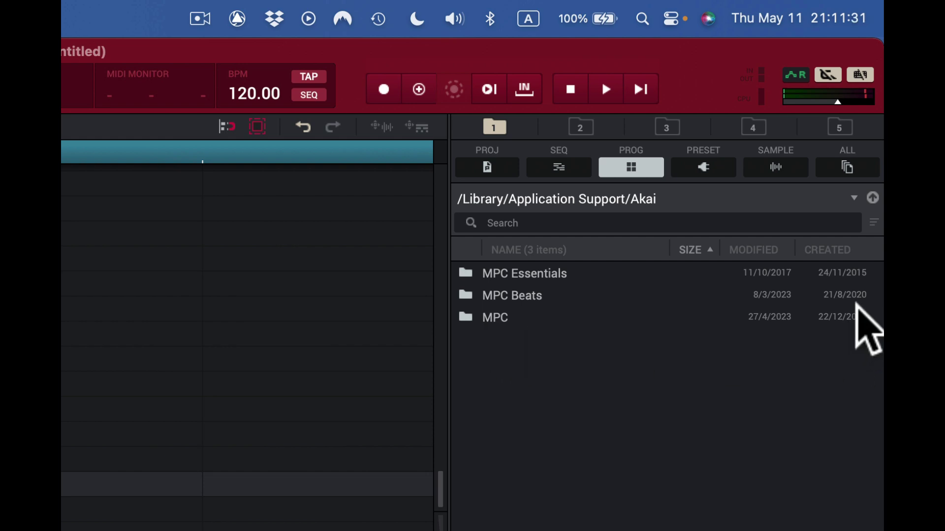
pyautogui.click(782, 216)
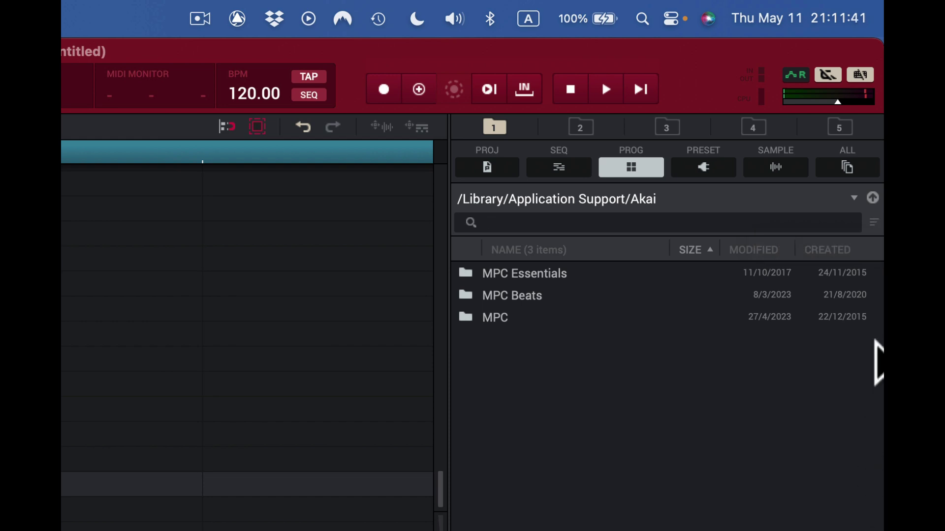
pyautogui.click(874, 222)
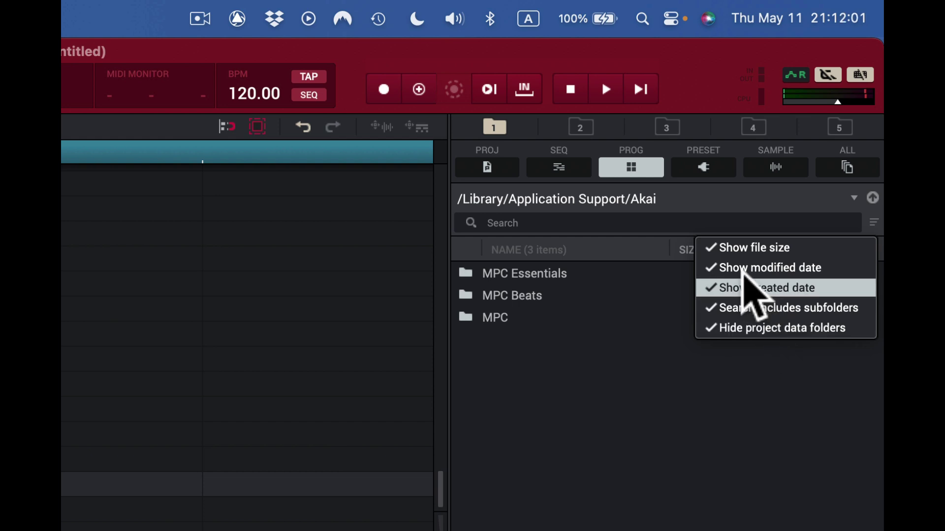
pyautogui.click(709, 247)
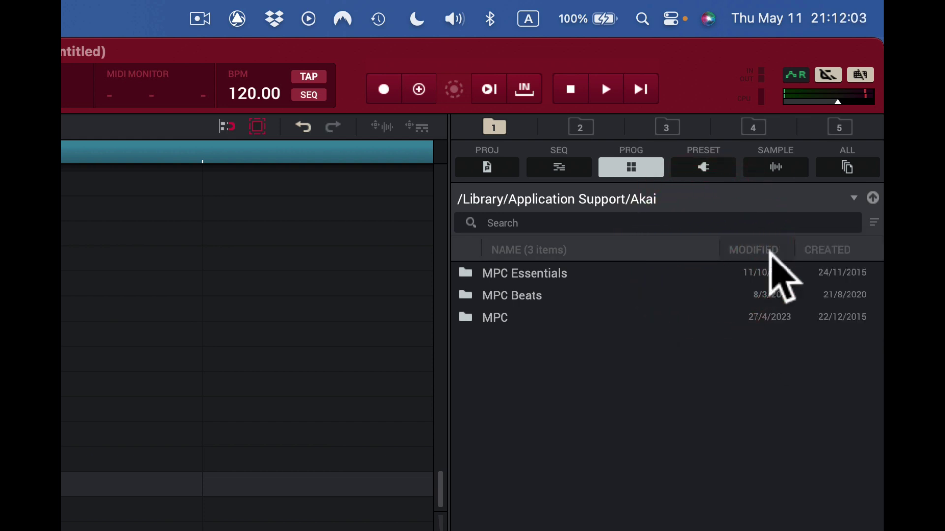
pyautogui.click(873, 222)
pyautogui.click(753, 268)
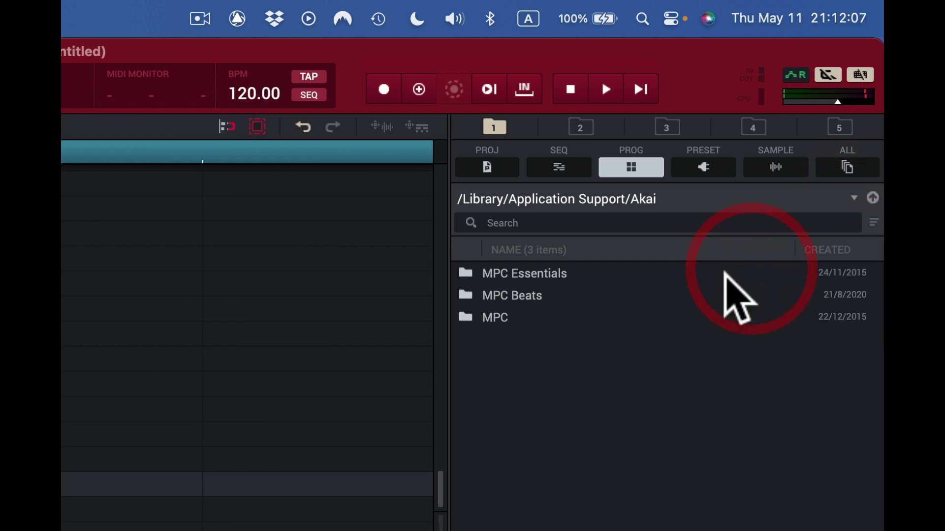
pyautogui.click(870, 221)
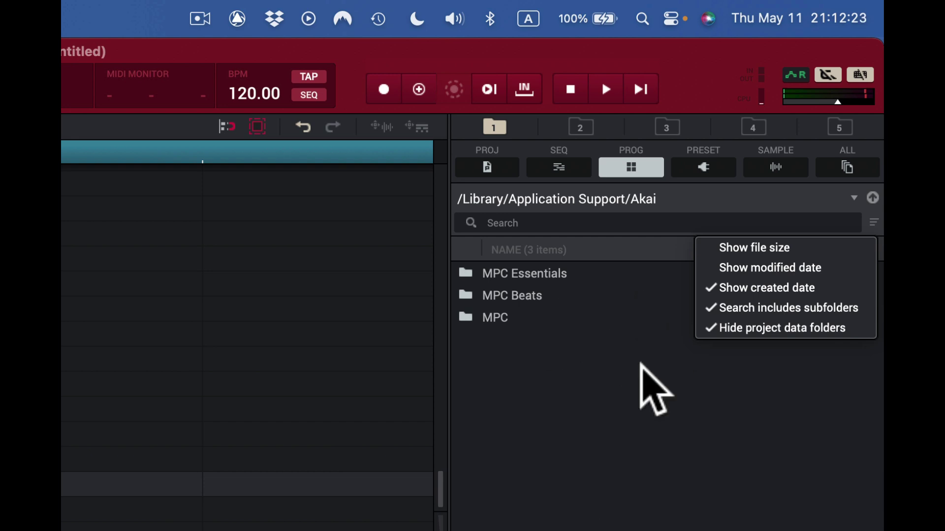
pyautogui.click(678, 394)
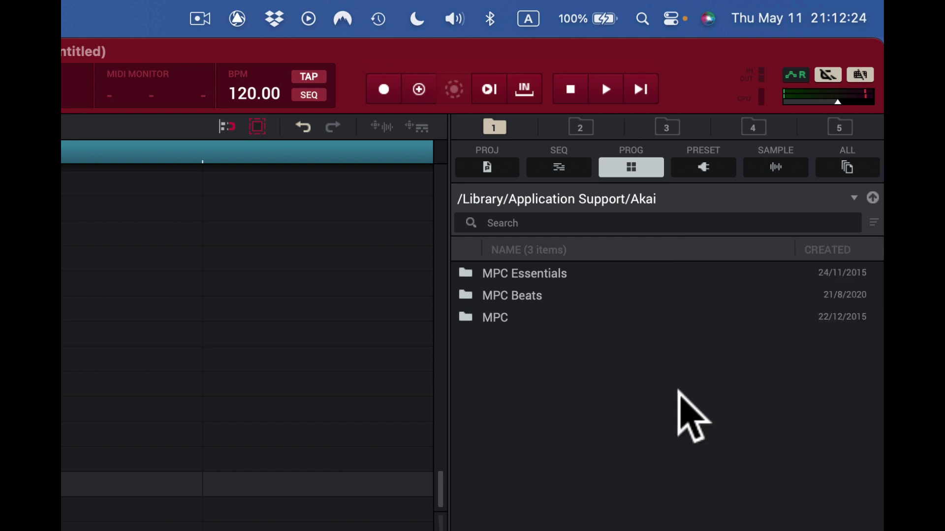
# - Look inside the Fx, Docs and Frameworks subfolders of MPC Essentials and return to the Akai folder
pyautogui.doubleClick(467, 275)
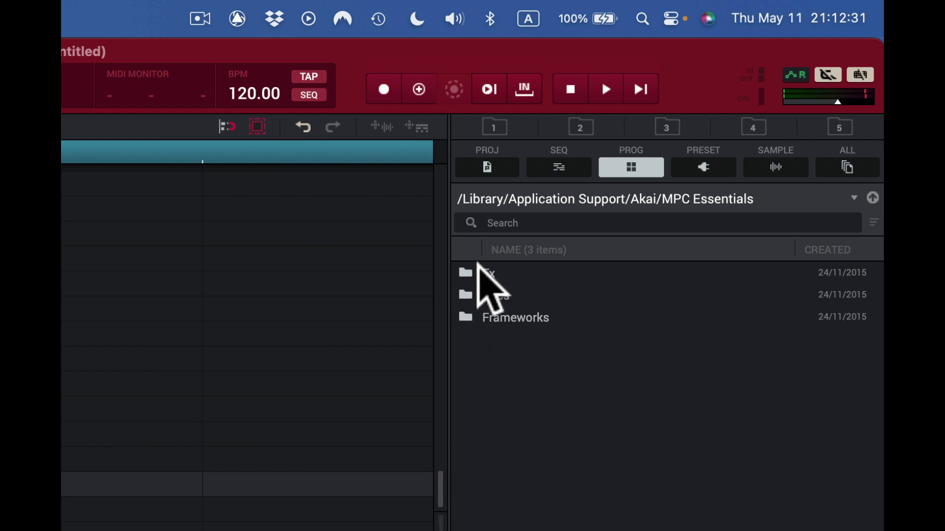
pyautogui.click(469, 274)
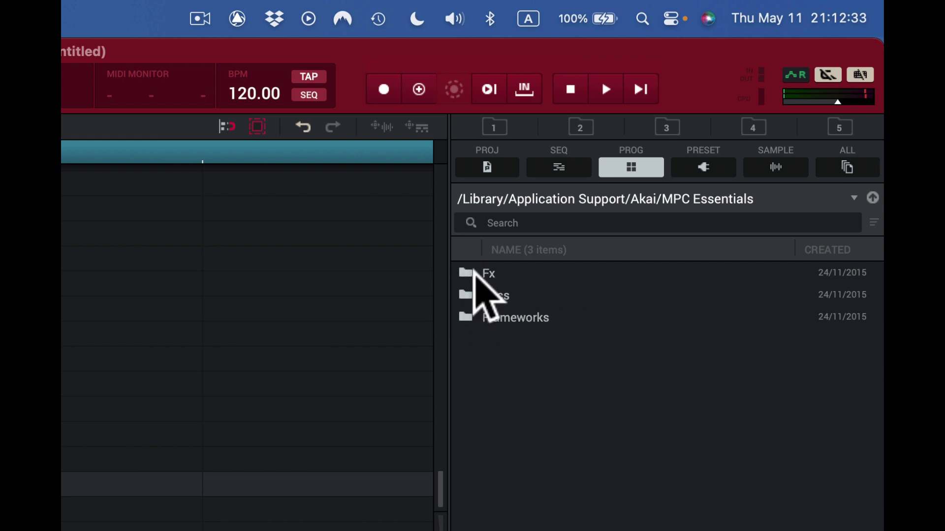
pyautogui.doubleClick(467, 274)
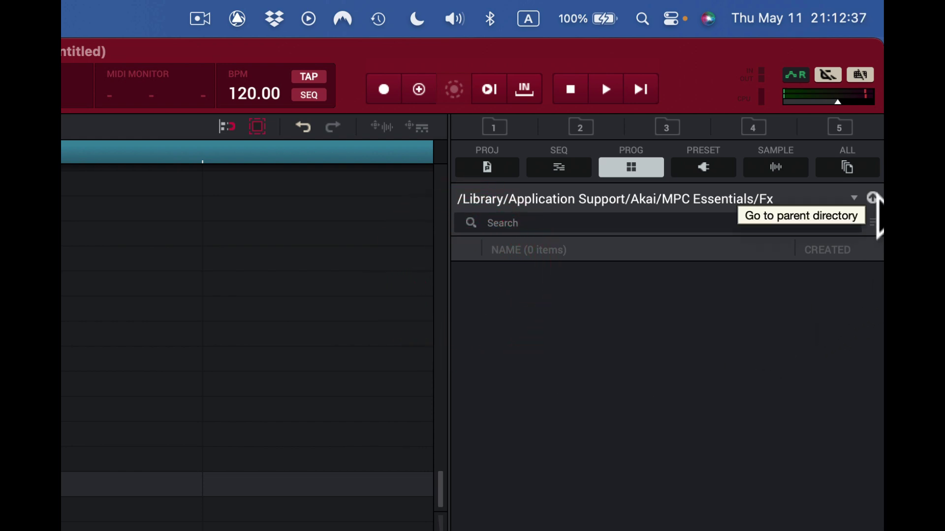
pyautogui.click(871, 195)
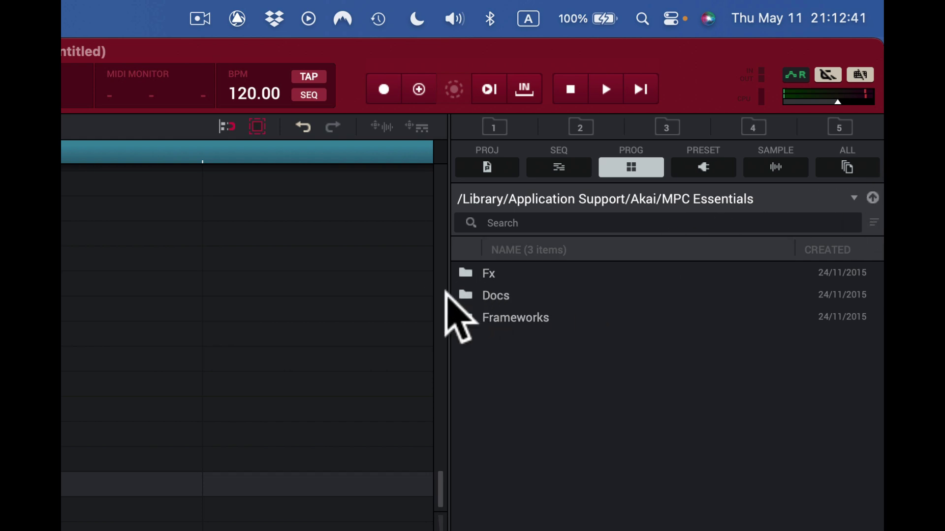
pyautogui.click(466, 297)
pyautogui.doubleClick(466, 297)
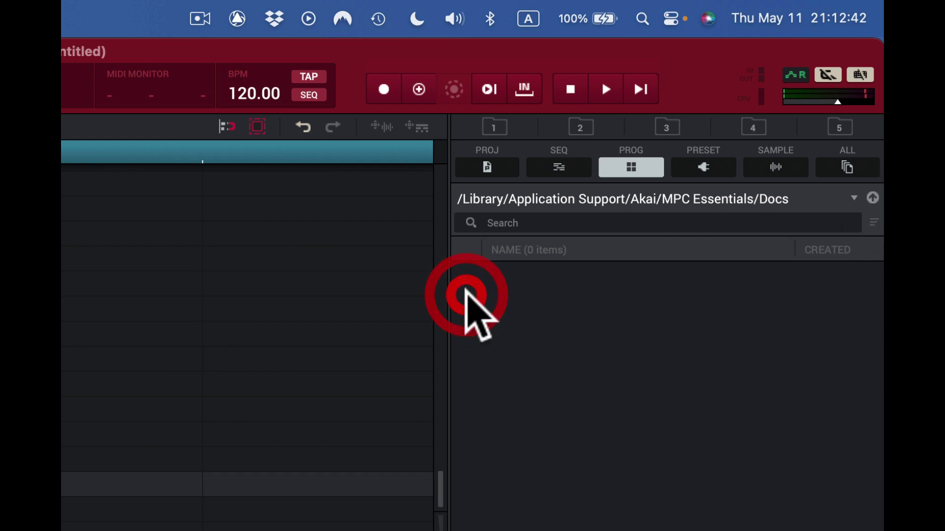
pyautogui.click(872, 197)
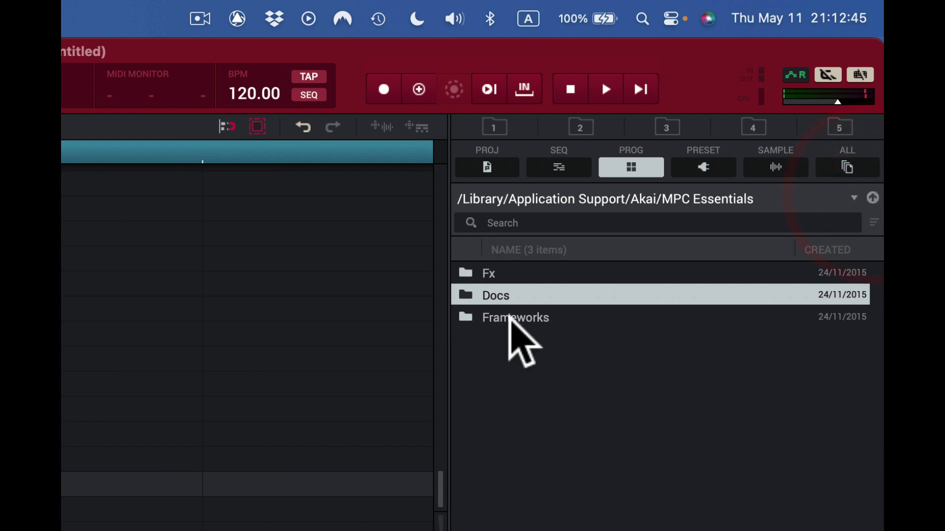
pyautogui.click(492, 318)
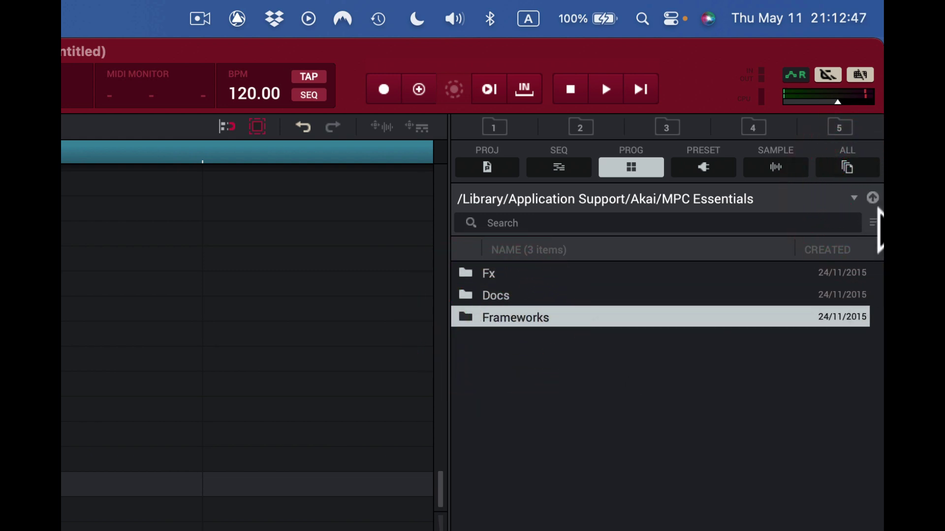
pyautogui.click(466, 322)
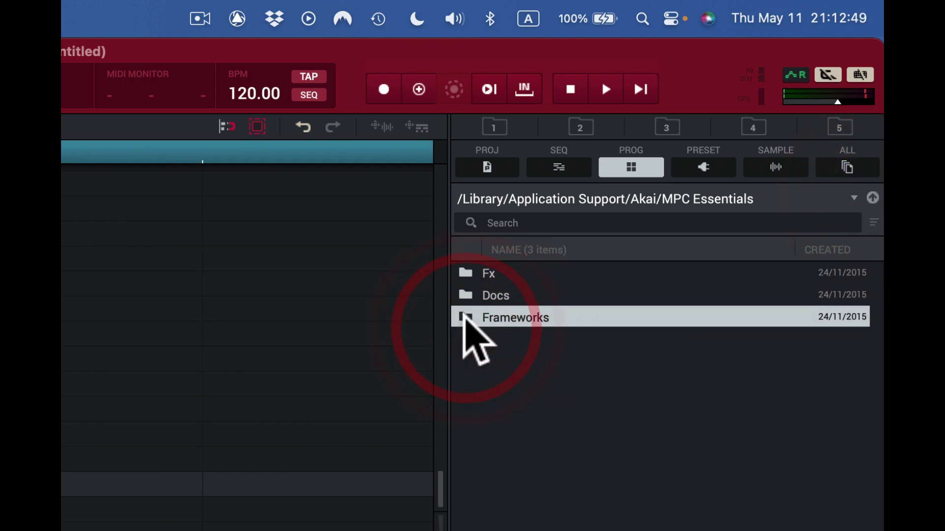
pyautogui.doubleClick(466, 323)
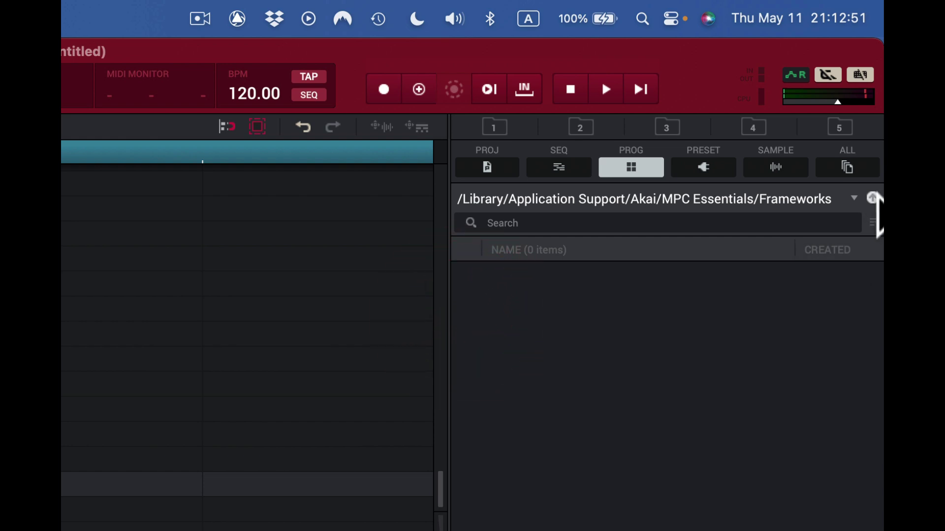
pyautogui.click(872, 198)
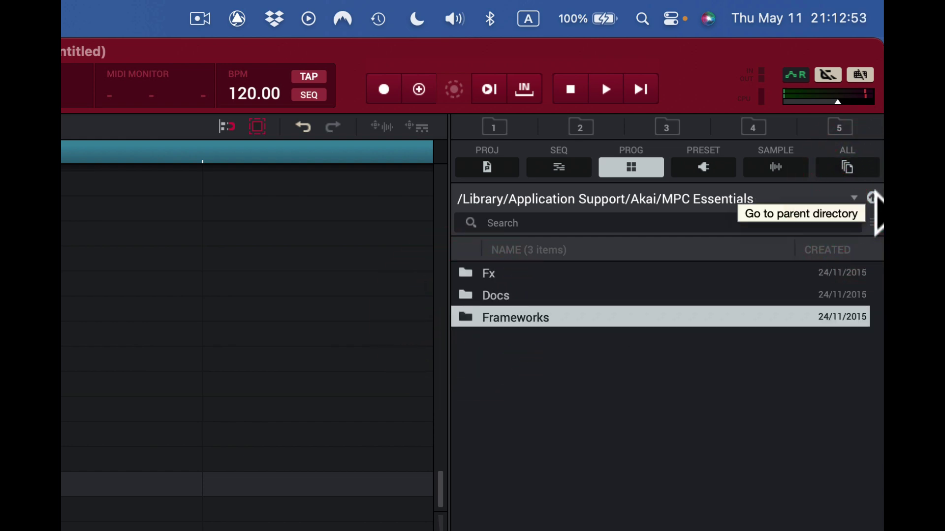
pyautogui.click(872, 198)
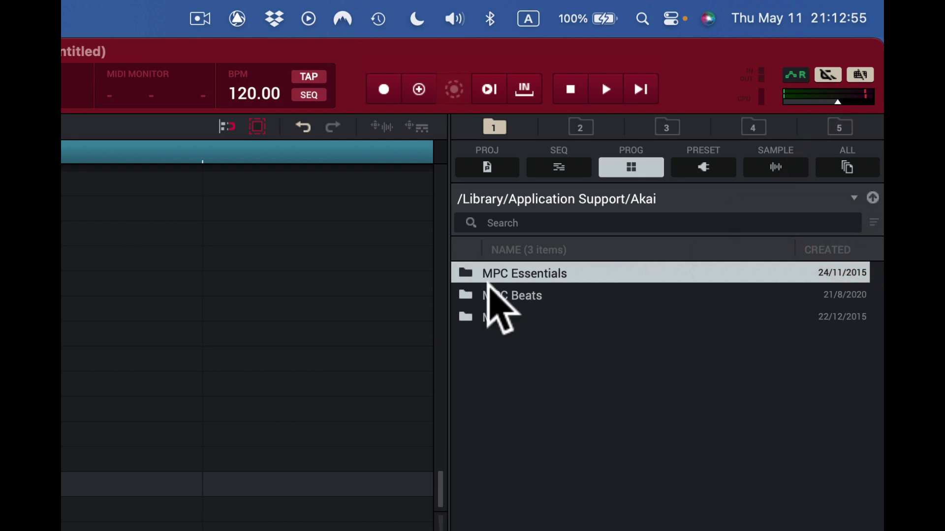
# - Explore the MPC Beats folder down to Content/Midi Control Scenes and return to the MPC Beats level
pyautogui.doubleClick(462, 295)
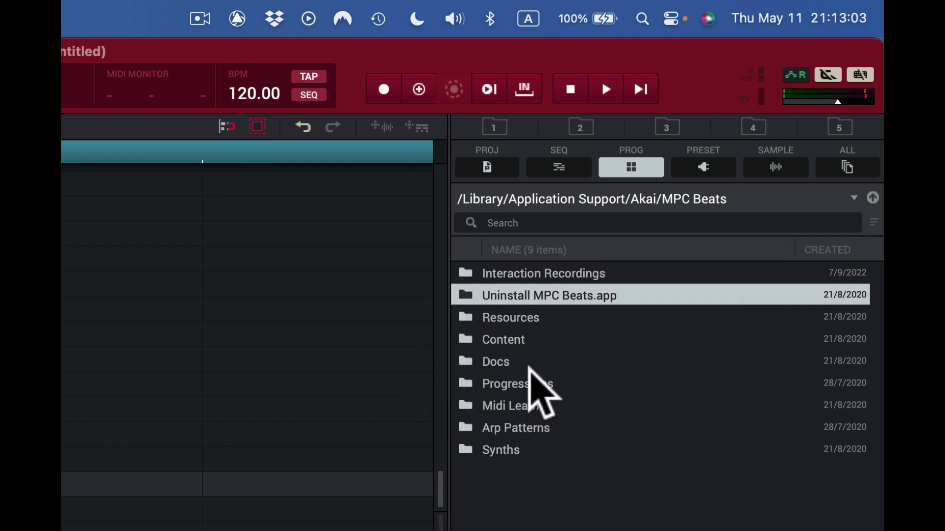
pyautogui.click(508, 344)
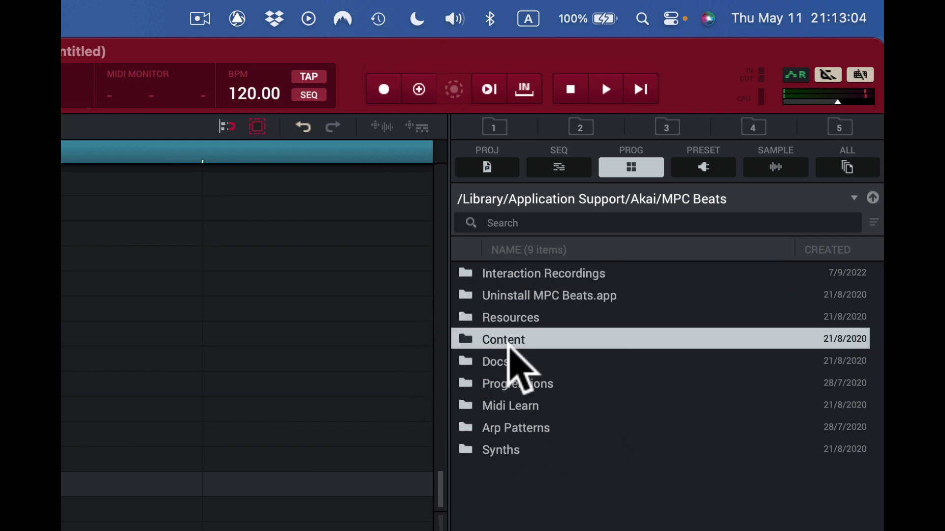
pyautogui.doubleClick(464, 338)
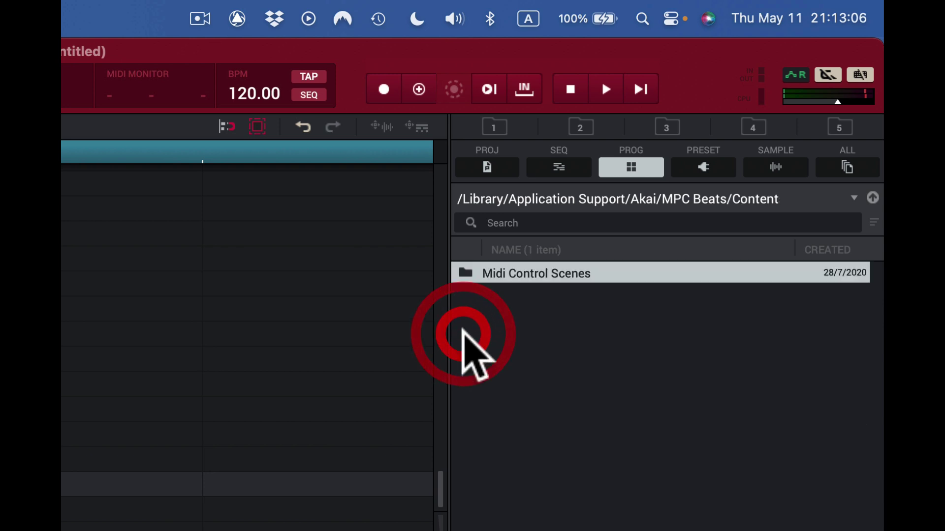
pyautogui.doubleClick(468, 272)
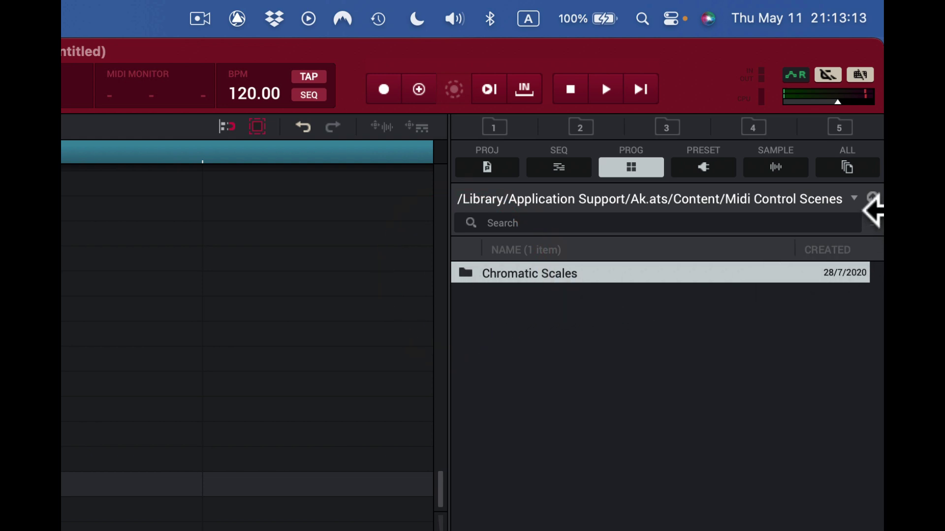
pyautogui.click(873, 198)
pyautogui.click(873, 198)
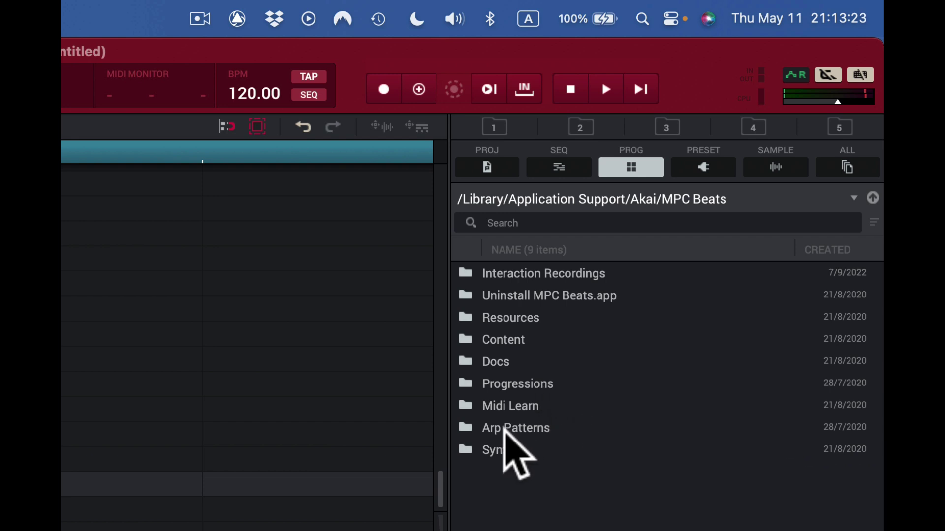
# - Open the Synths folder of MPC Beats and look through its list of plugin folders
pyautogui.click(468, 451)
pyautogui.doubleClick(468, 451)
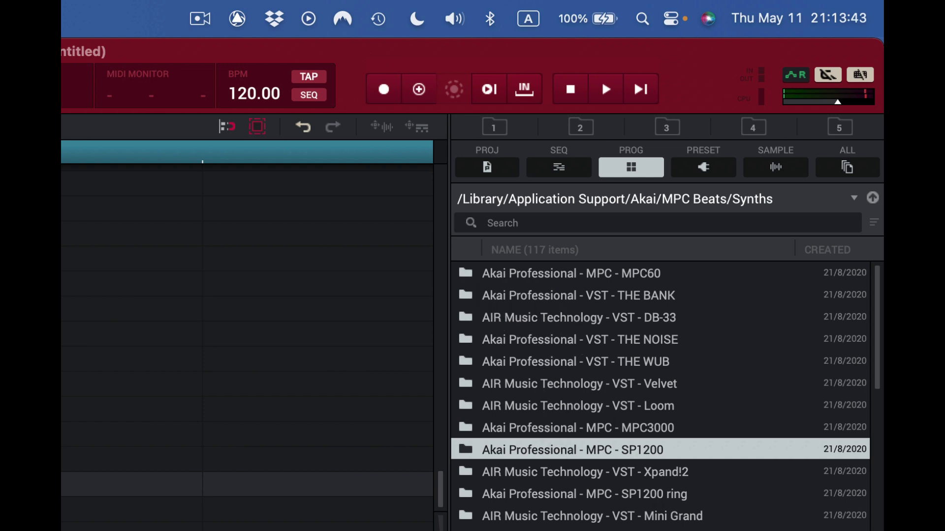
pyautogui.scroll(-10, 659, 394)
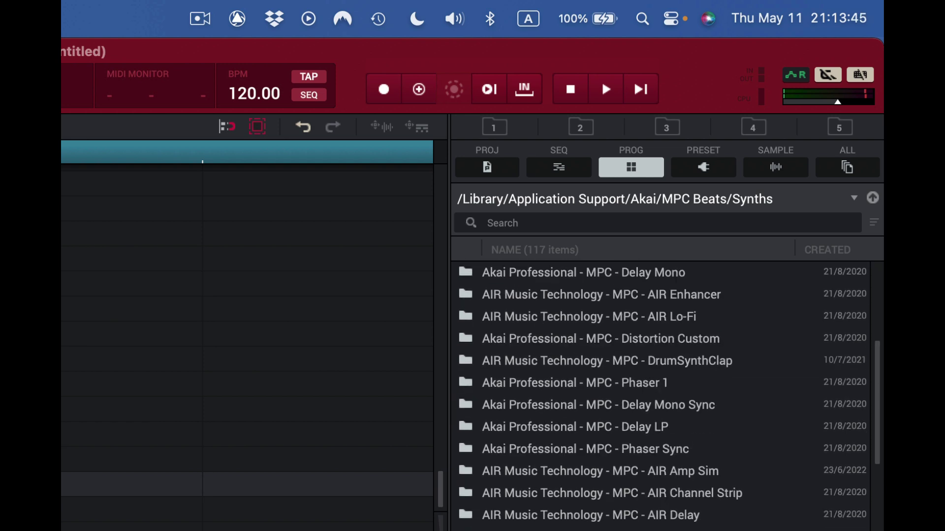
pyautogui.scroll(-2, 659, 394)
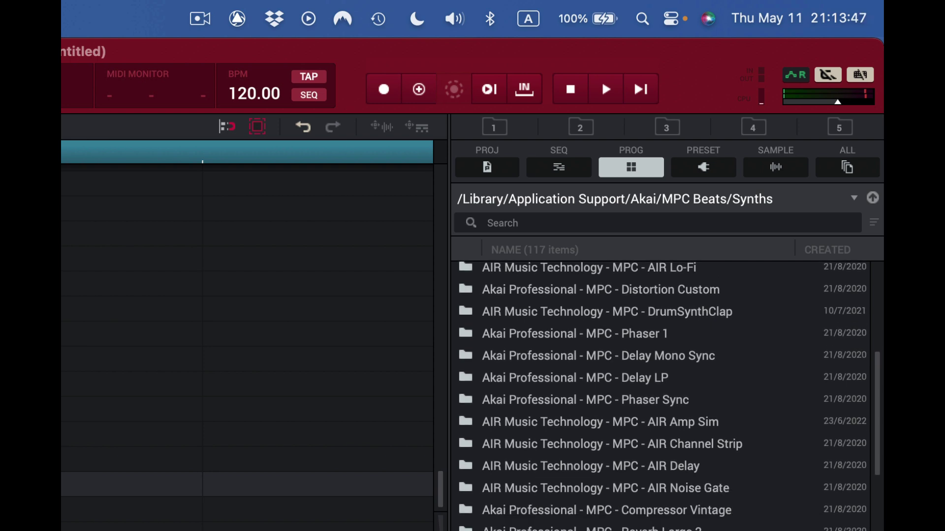
pyautogui.scroll(11, 659, 394)
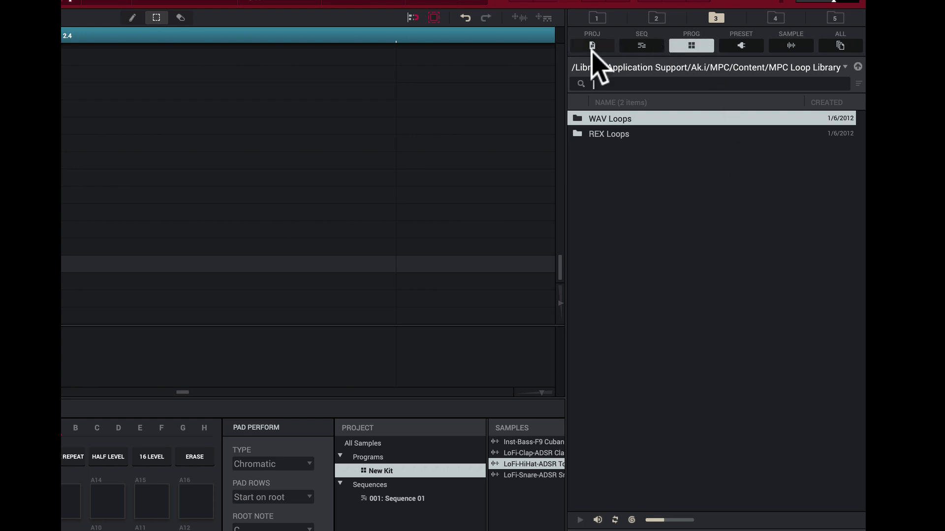
# - View the saved 808 bass, Akai, Drum Groups and Chromatic Fire Library Drums locations, and filter the Drums location to samples only
pyautogui.click(656, 18)
pyautogui.click(597, 18)
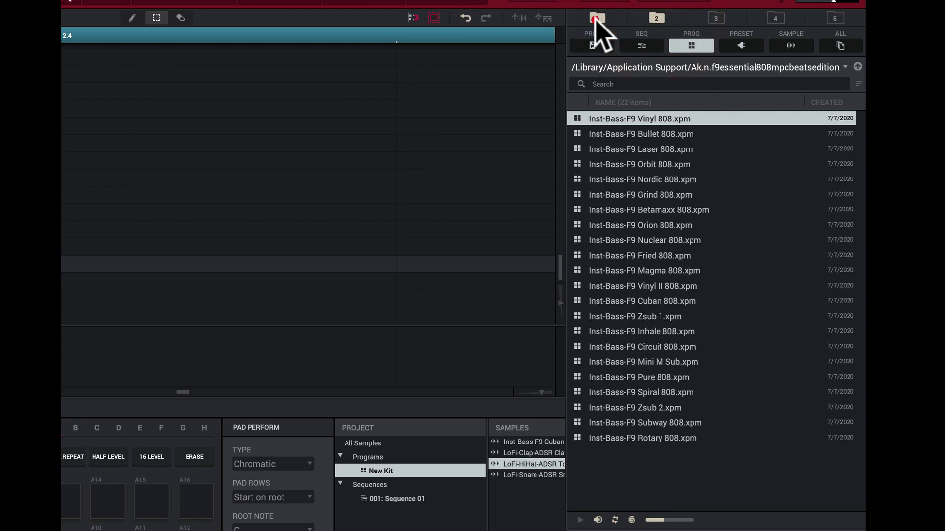
pyautogui.click(777, 18)
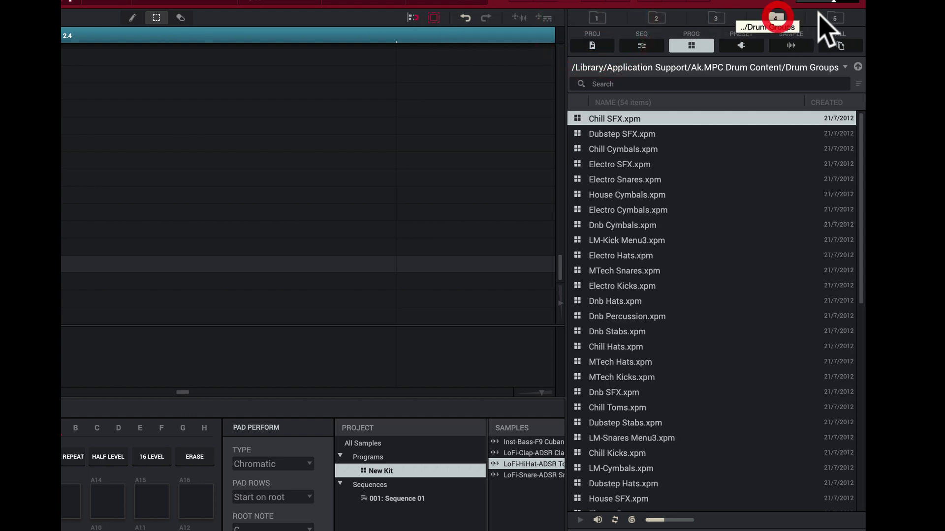
pyautogui.click(835, 19)
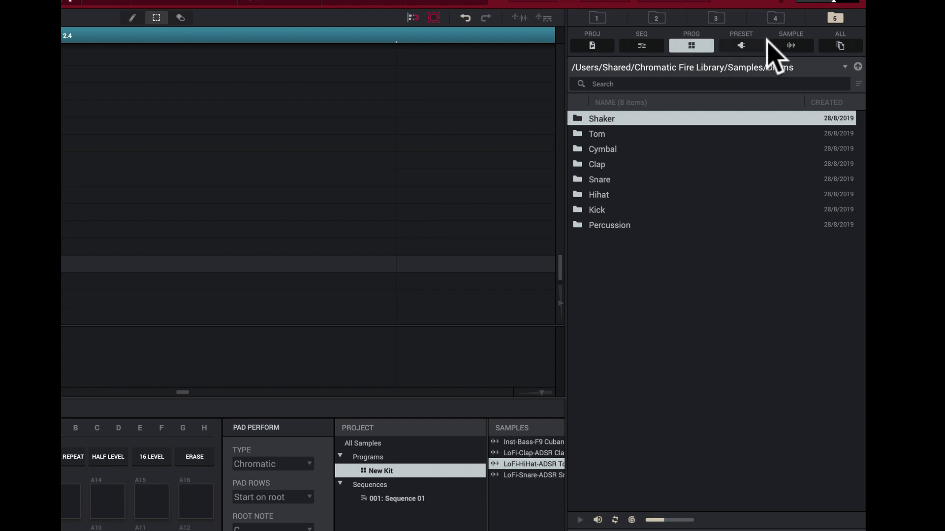
pyautogui.click(799, 43)
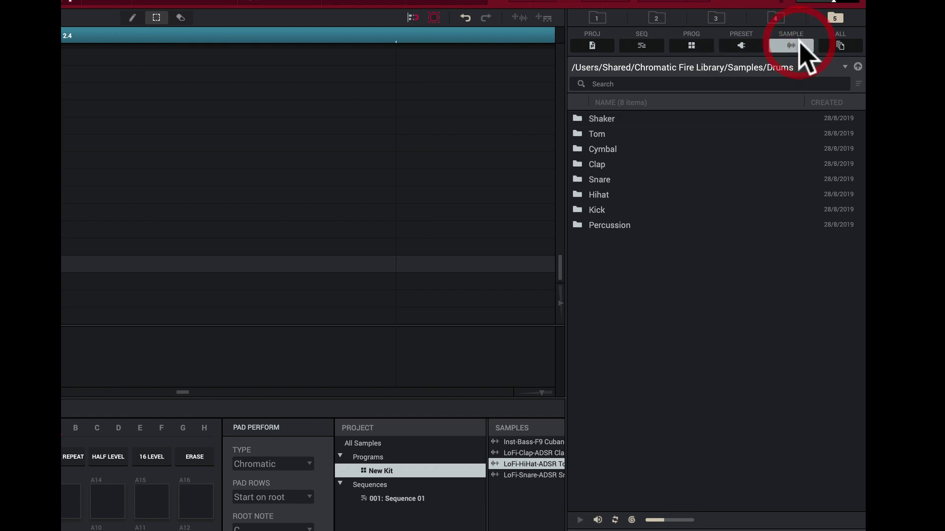
# - Filter the Drums location in turn by presets, programs, sequences and projects
pyautogui.click(741, 44)
pyautogui.click(690, 44)
pyautogui.click(641, 45)
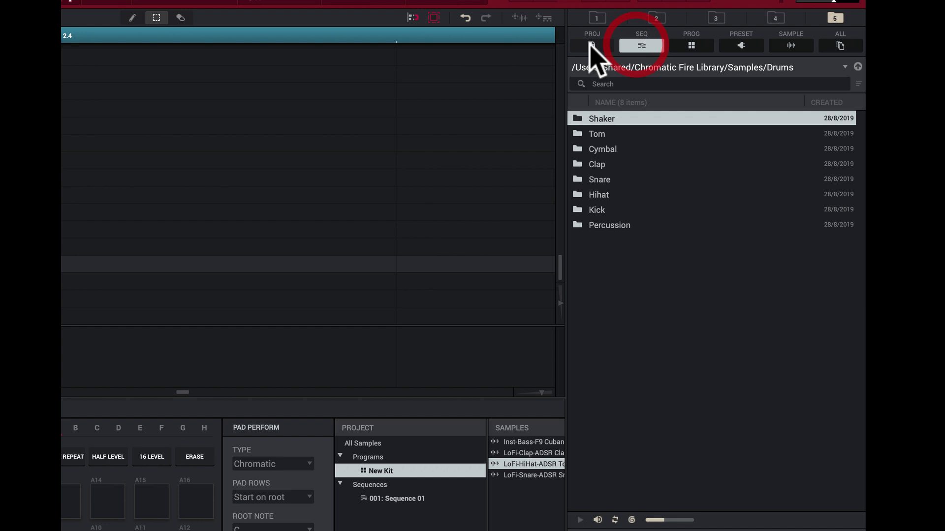
pyautogui.click(590, 44)
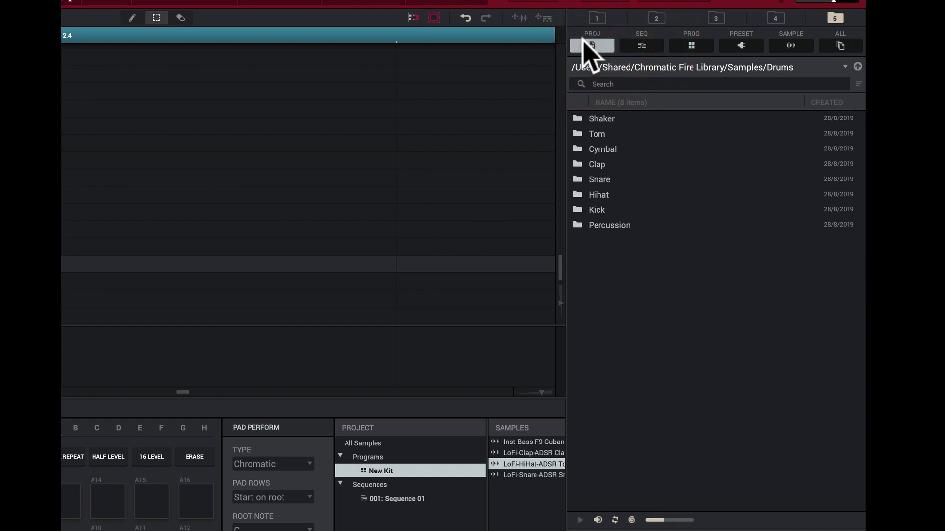
# - Open the Shaker folder and filter it by sequences, programs, presets and samples in turn, ending with all file types shown
pyautogui.doubleClick(578, 118)
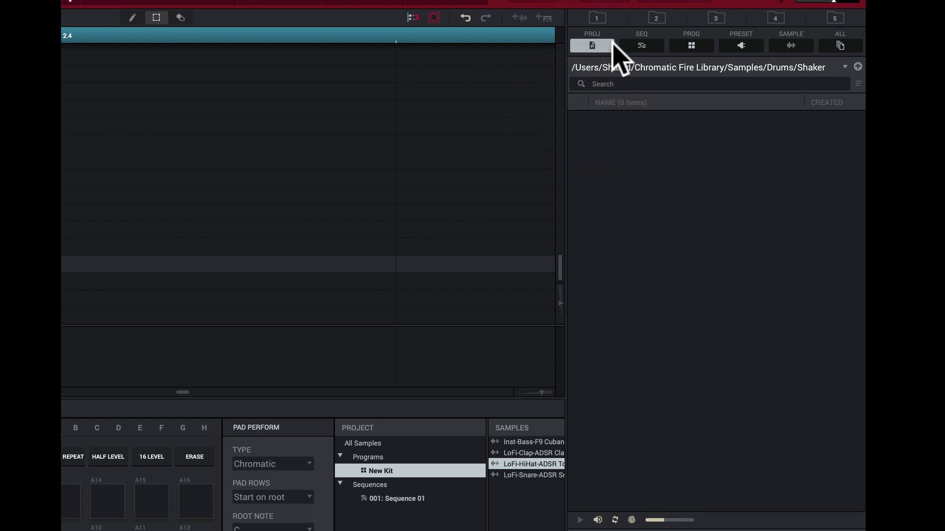
pyautogui.click(641, 46)
pyautogui.click(690, 45)
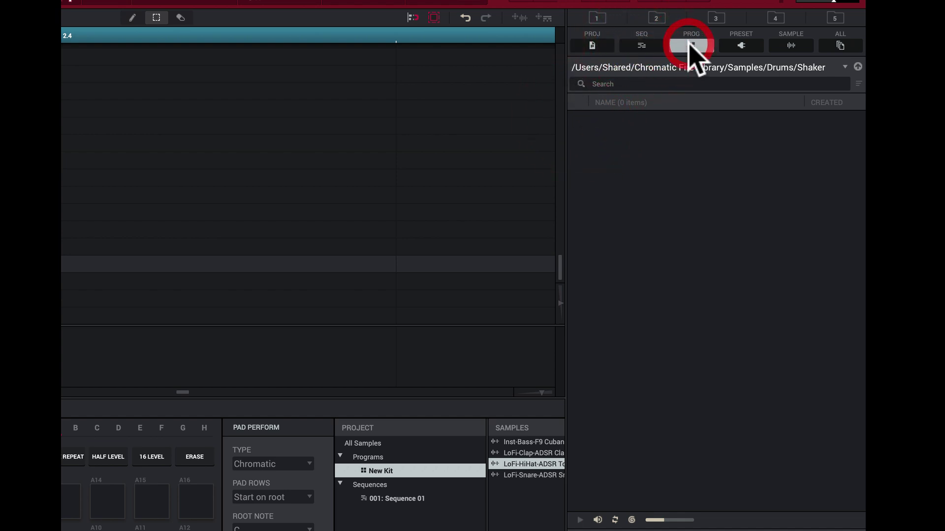
pyautogui.click(740, 46)
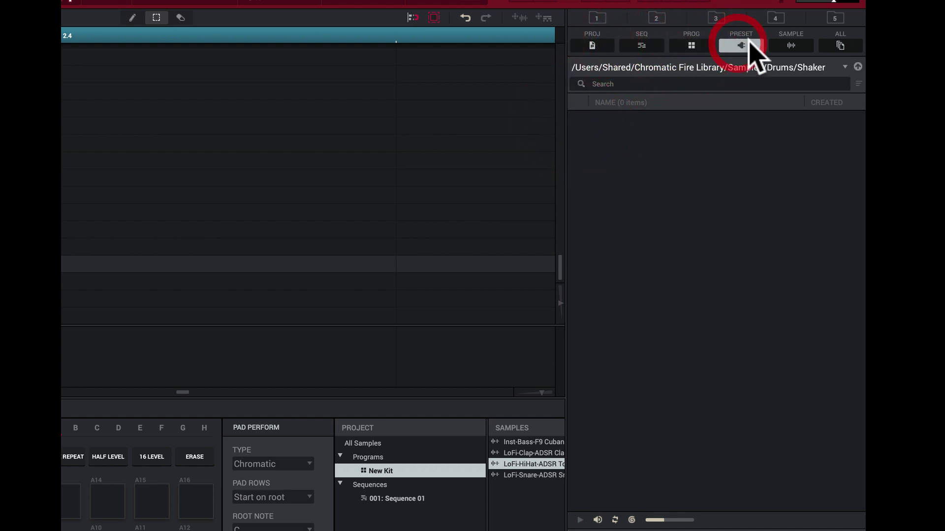
pyautogui.click(791, 45)
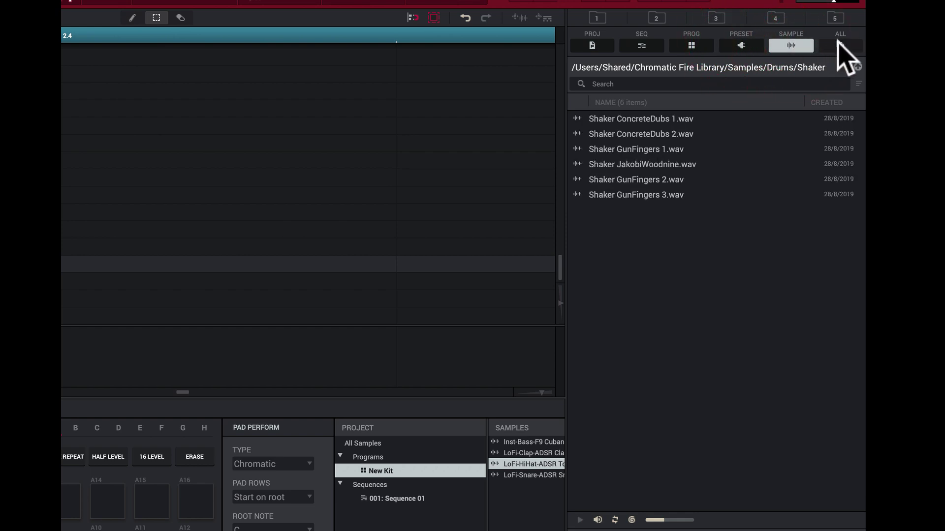
pyautogui.click(839, 45)
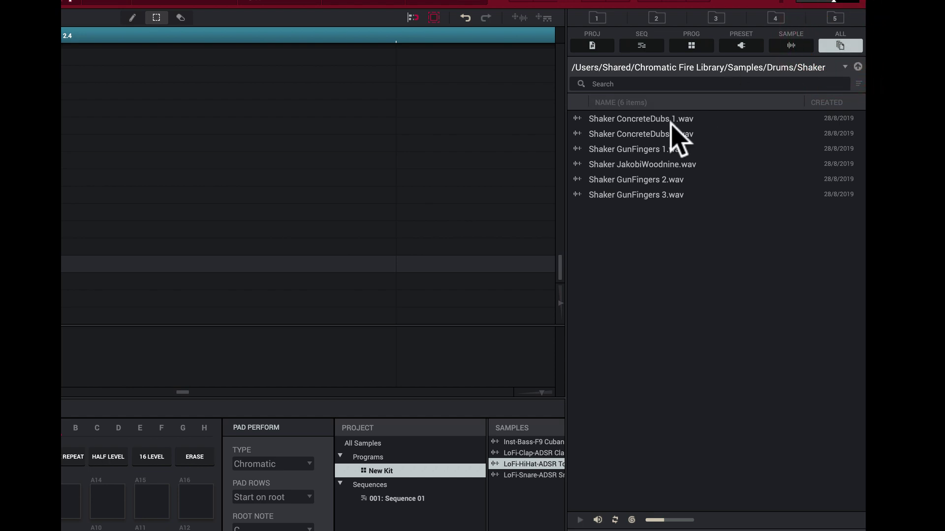
# - Audition each sample in the Shaker folder, from Shaker ConcreteDubs 1.wav through Shaker GunFingers 3.wav
pyautogui.click(579, 119)
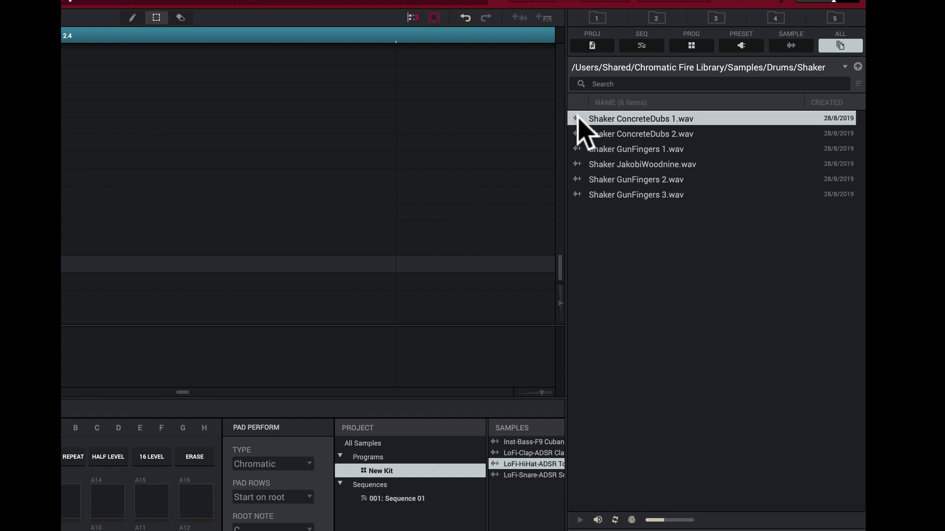
pyautogui.click(580, 134)
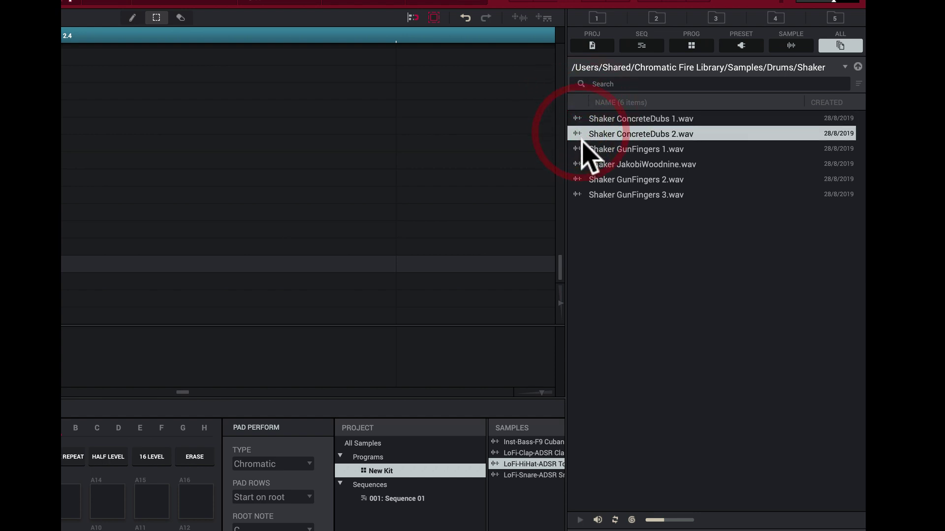
pyautogui.click(584, 149)
pyautogui.click(576, 165)
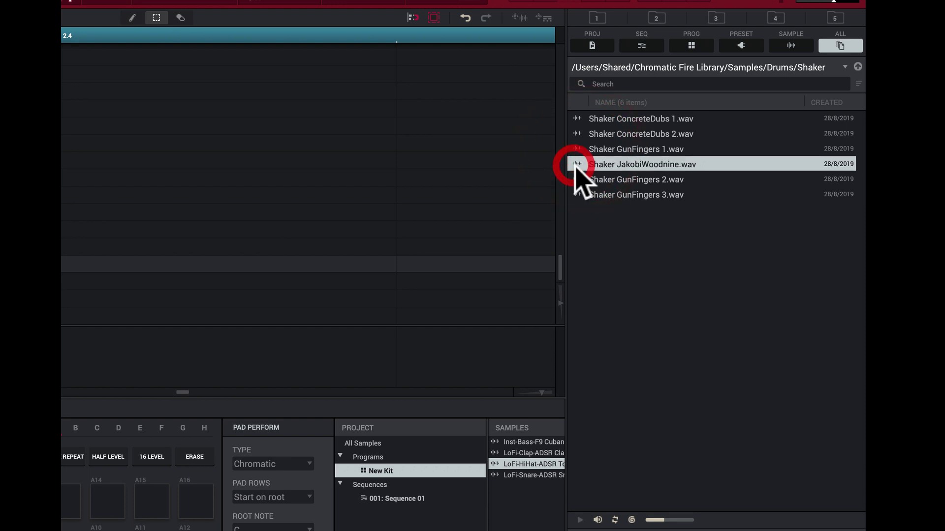
pyautogui.click(583, 179)
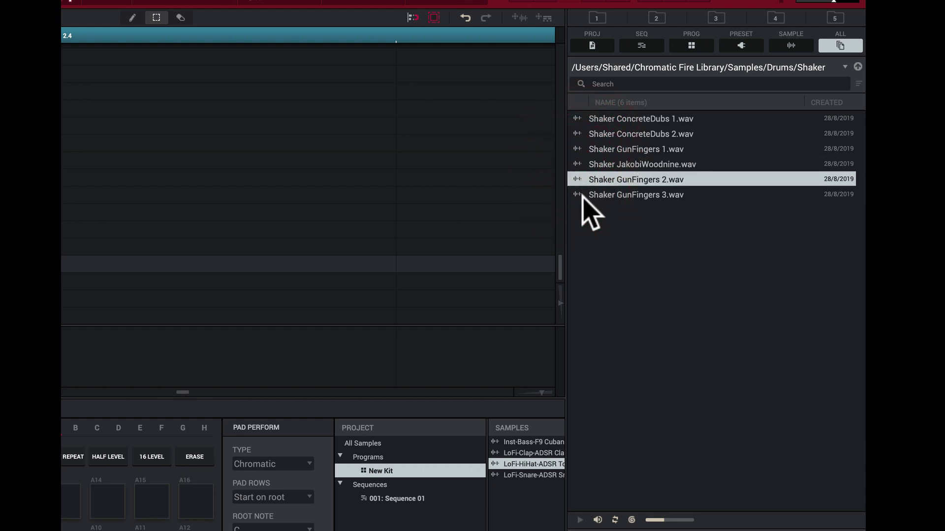
pyautogui.click(583, 195)
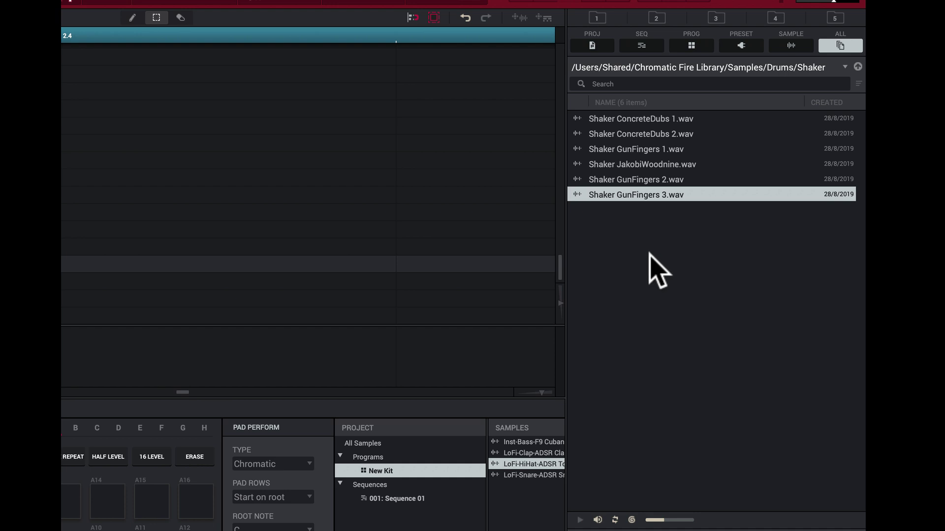
# - View the saved Drum Groups location and audition DUBPLATE2.WAV, DD_PercFX44.WAV, DD_Hat38.WAV and B_hc-2.WAV
pyautogui.click(775, 20)
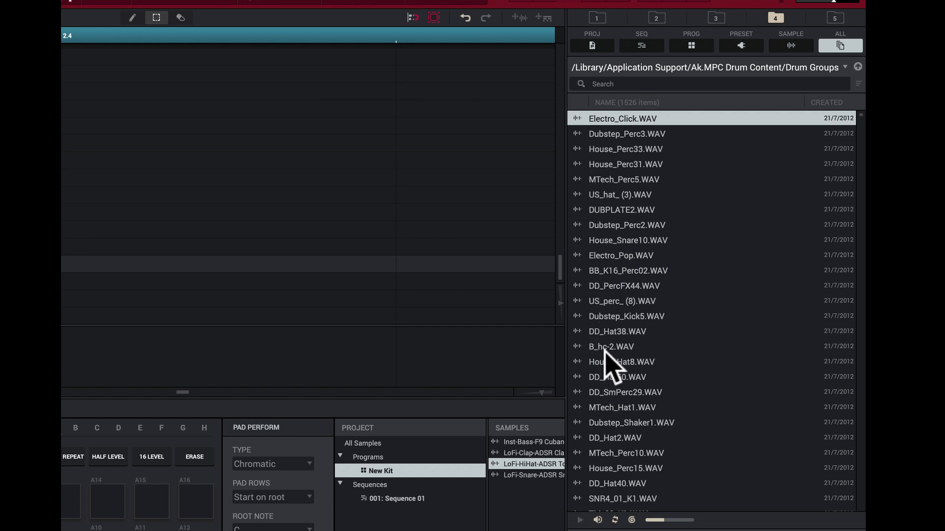
pyautogui.click(579, 210)
pyautogui.click(579, 287)
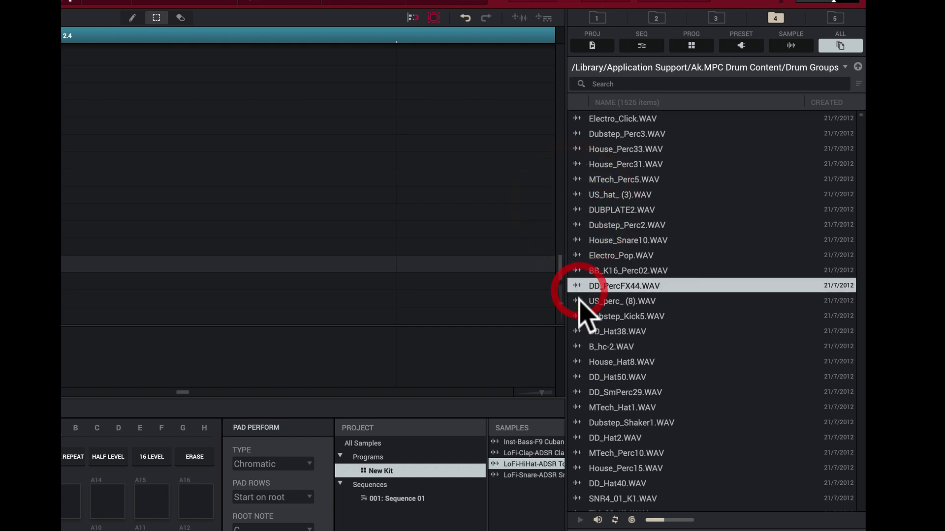
pyautogui.click(583, 331)
pyautogui.click(586, 347)
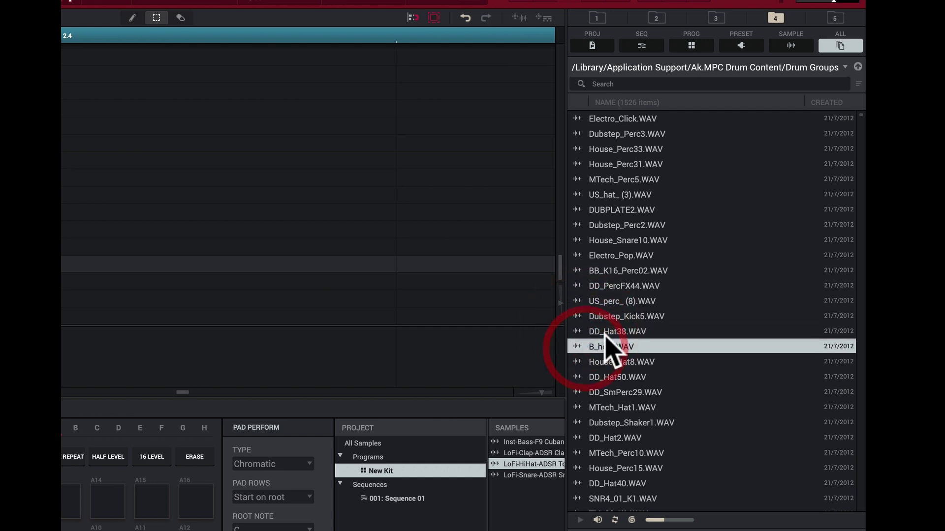
# - Open REX Loops/Electro Tech from the saved MPC Loop Library location and audition ELT_128_Eb_ChrdsStabs_0011.rx2
pyautogui.click(716, 17)
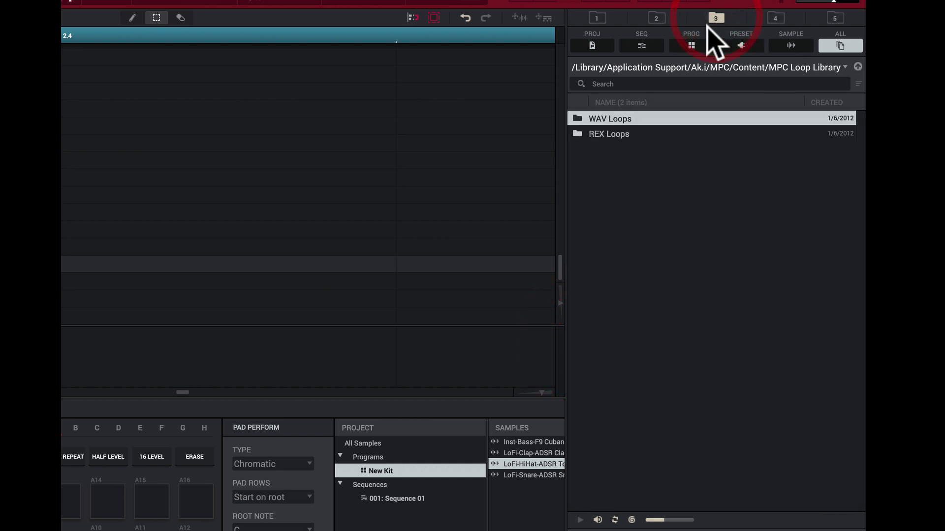
pyautogui.click(576, 134)
pyautogui.doubleClick(575, 134)
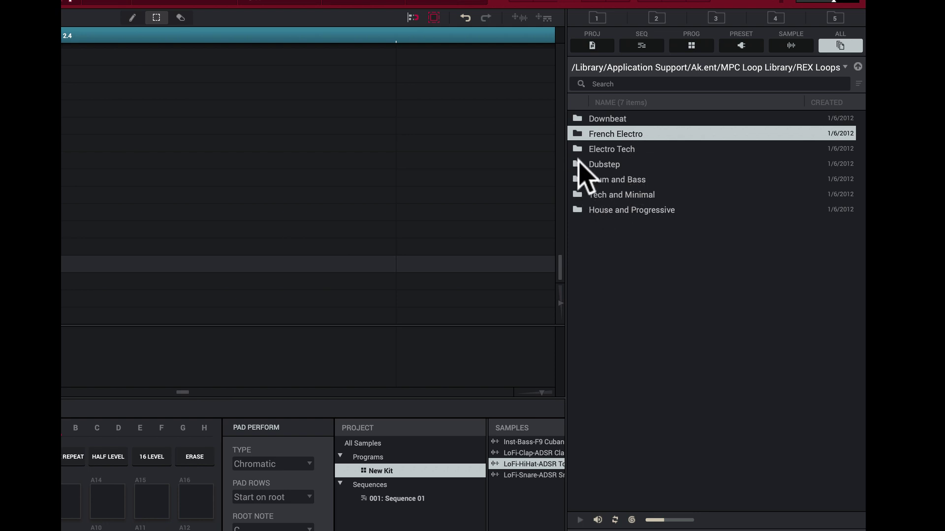
pyautogui.click(582, 148)
pyautogui.doubleClick(581, 148)
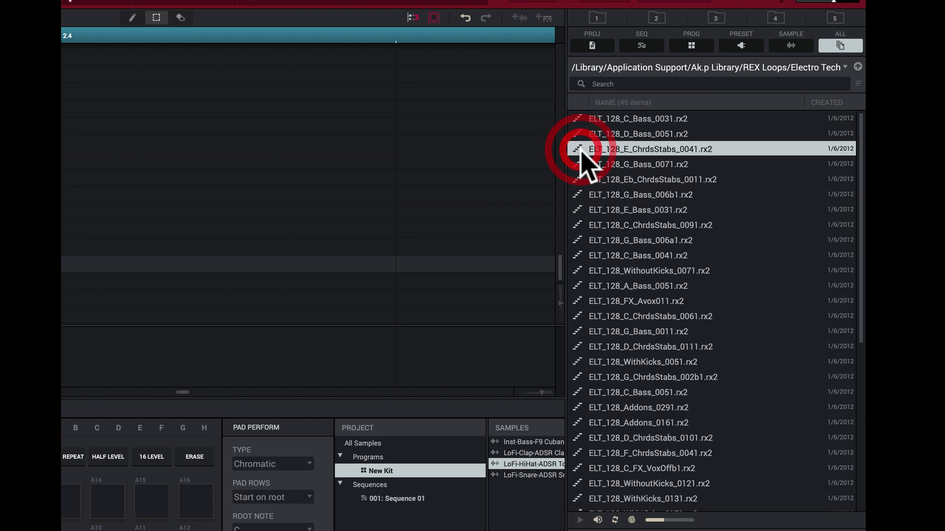
pyautogui.click(578, 179)
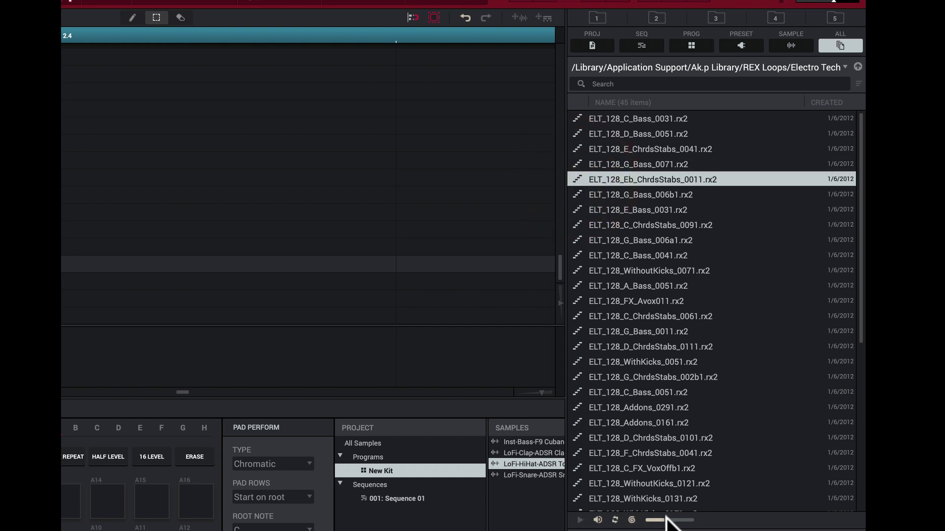
# - Audition ELT_128_E_Bass_0031.rx2 and ELT_128_C_ChrdsStabs_0091.rx2 with the preview volume raised to +3.18 dB, and lower it to about -4.85 dB
pyautogui.moveTo(666, 521); pyautogui.dragTo(670, 522)
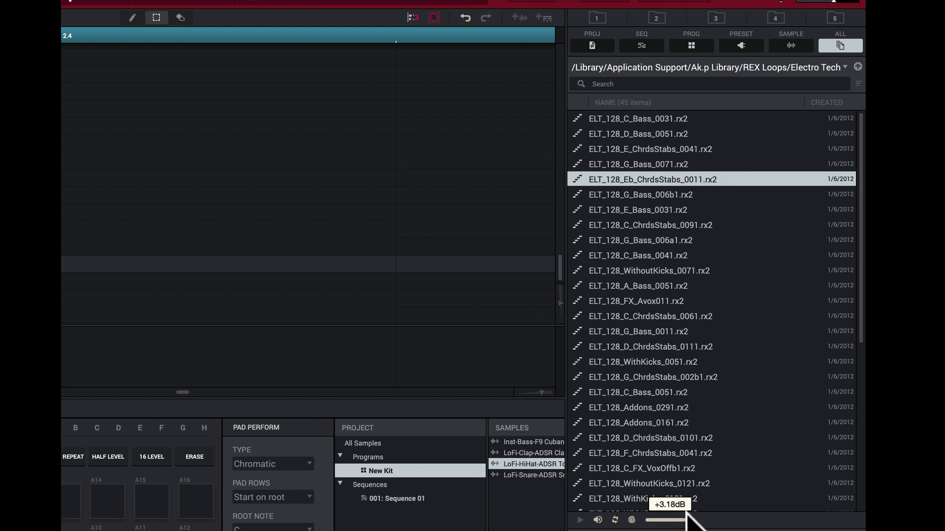
pyautogui.moveTo(686, 514); pyautogui.dragTo(686, 514)
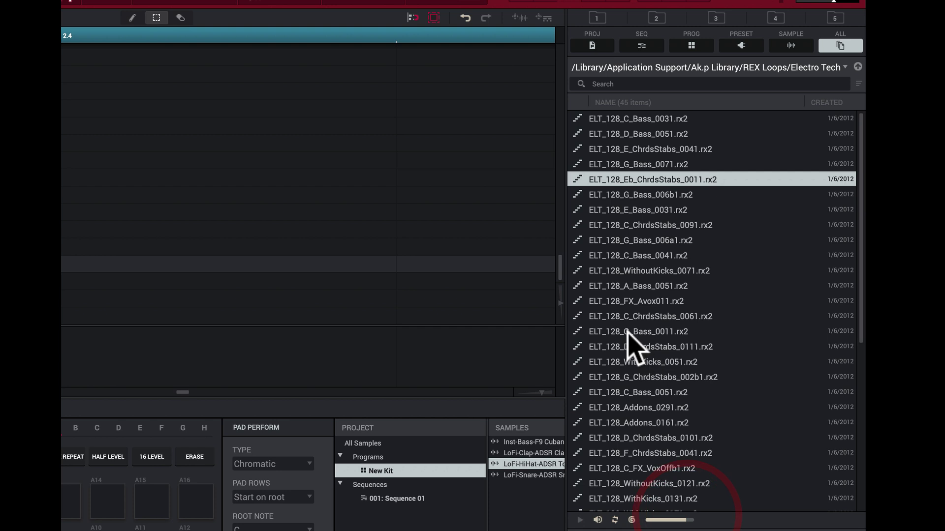
pyautogui.click(582, 210)
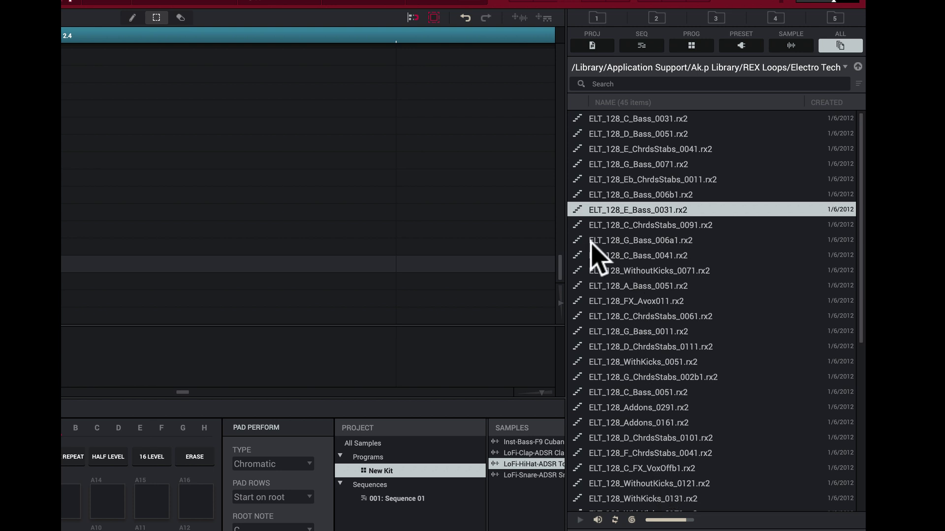
pyautogui.click(577, 225)
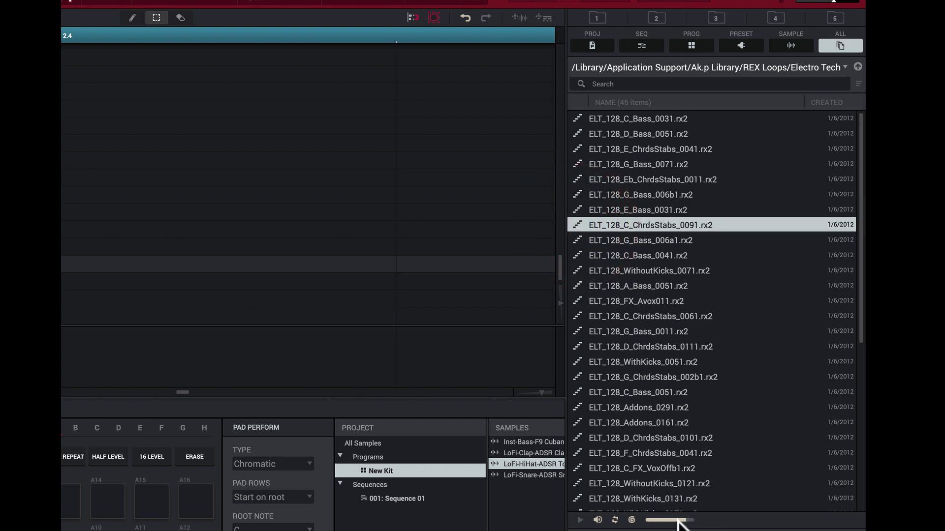
pyautogui.moveTo(684, 518); pyautogui.dragTo(667, 519)
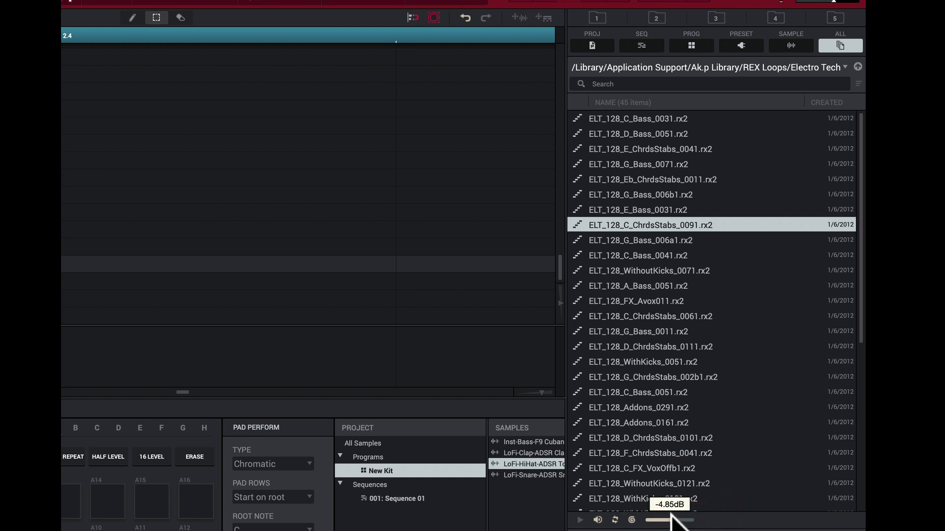
pyautogui.click(670, 517)
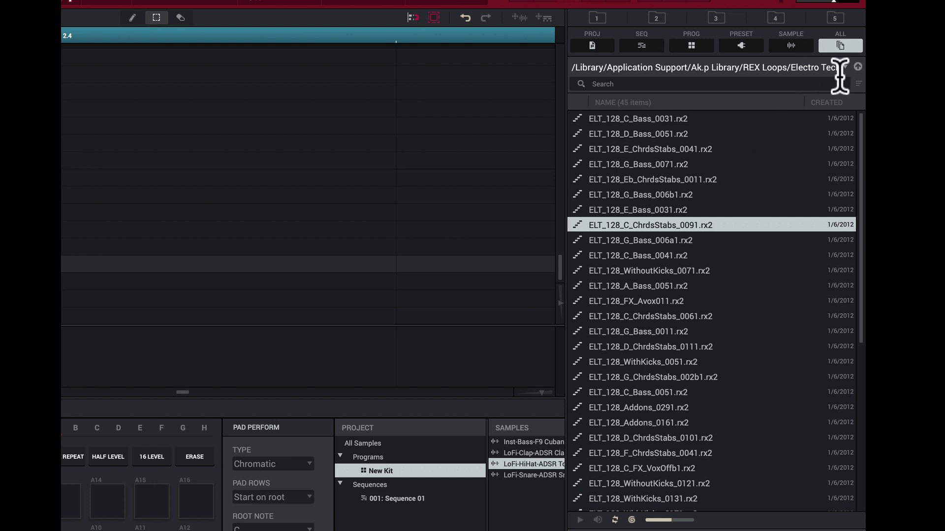
# - Show the modified date and file size columns for the Electro Tech loops and look through the list
pyautogui.click(858, 83)
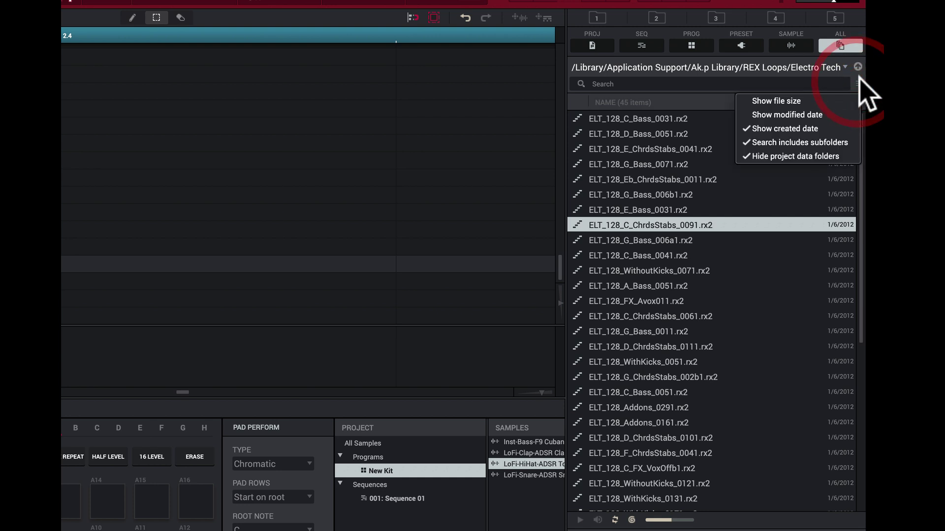
pyautogui.click(757, 115)
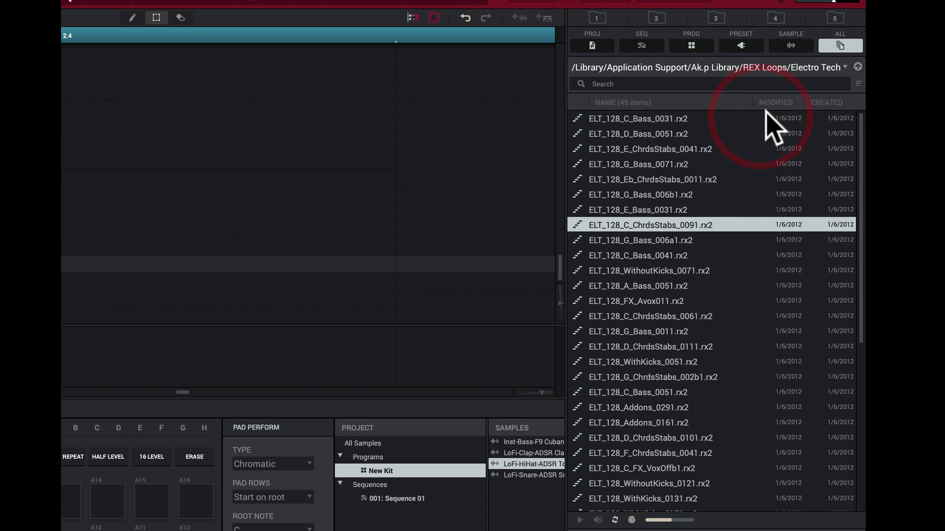
pyautogui.click(859, 84)
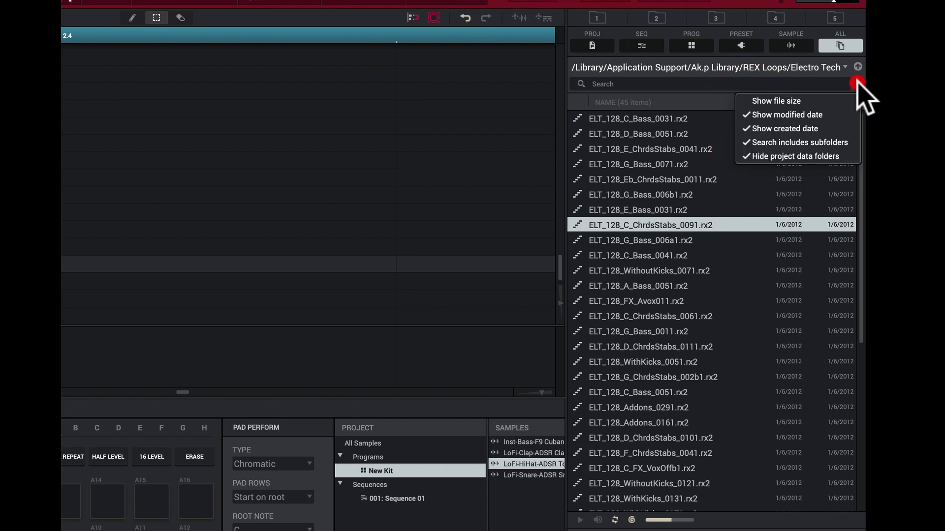
pyautogui.click(783, 100)
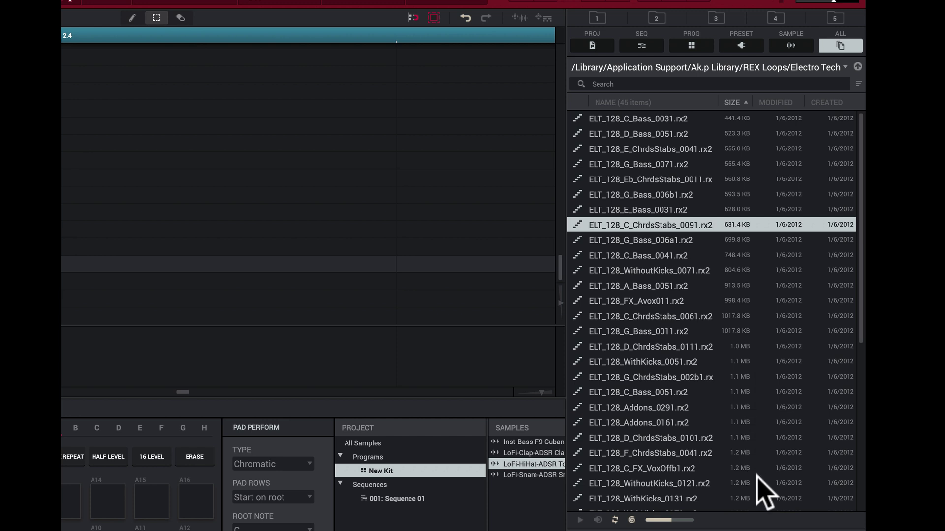
pyautogui.scroll(-2, 755, 448)
pyautogui.scroll(-4, 749, 429)
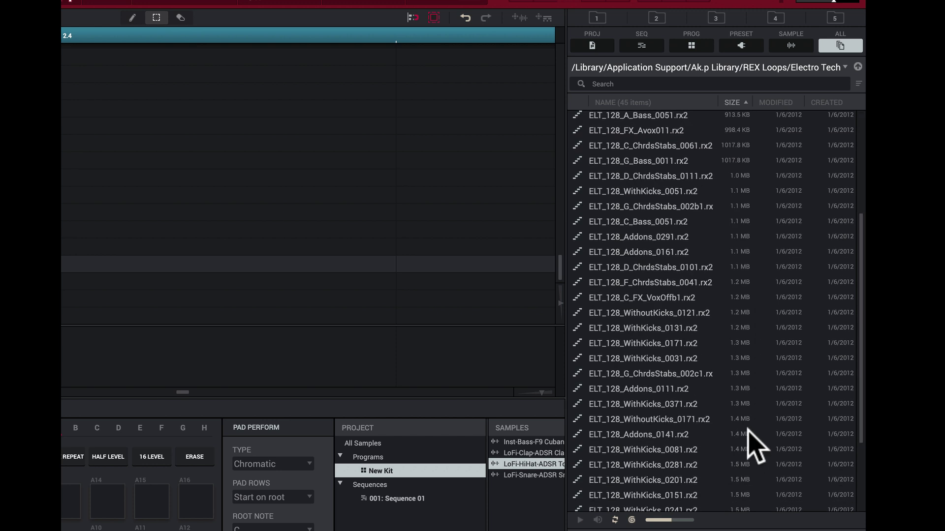
pyautogui.scroll(-2, 747, 423)
pyautogui.scroll(-2, 753, 439)
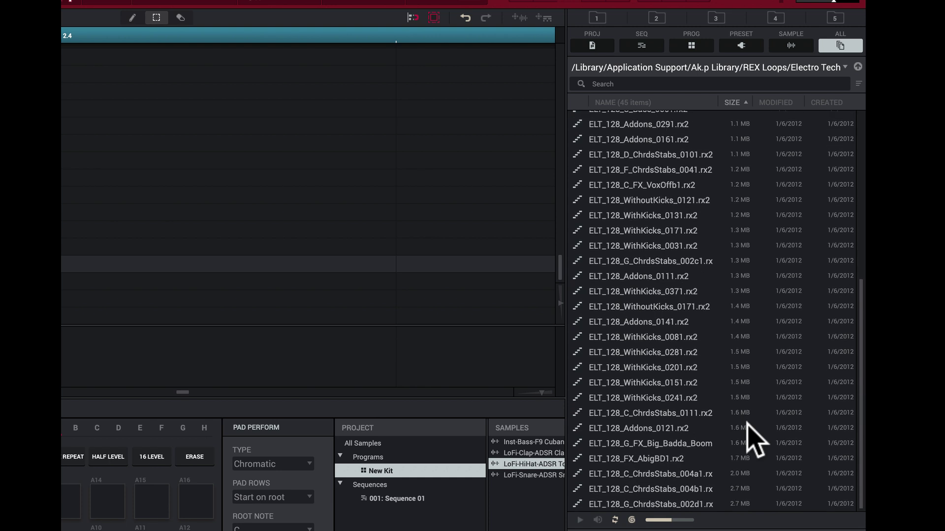
pyautogui.scroll(10, 748, 423)
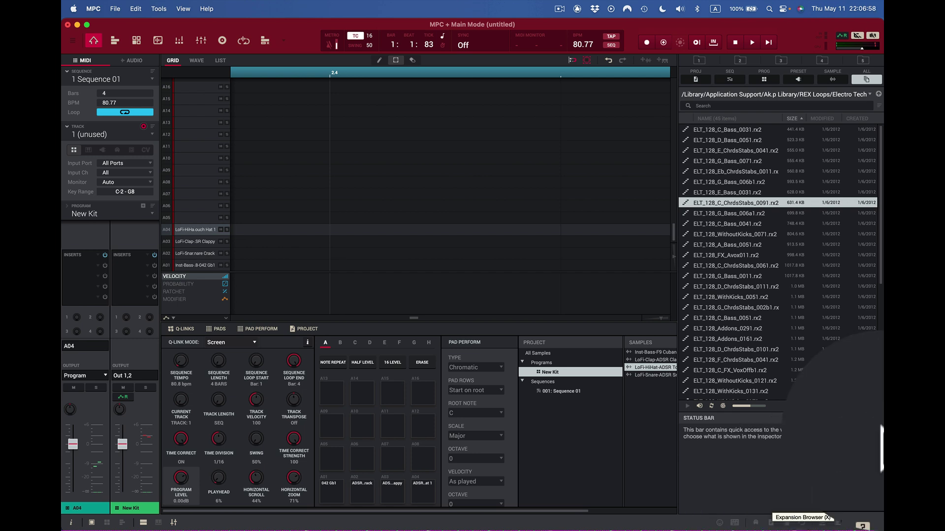
# - Show the expansion browser and expand the Programs group of the Pad Thai Deluxe expansion
pyautogui.press('x')
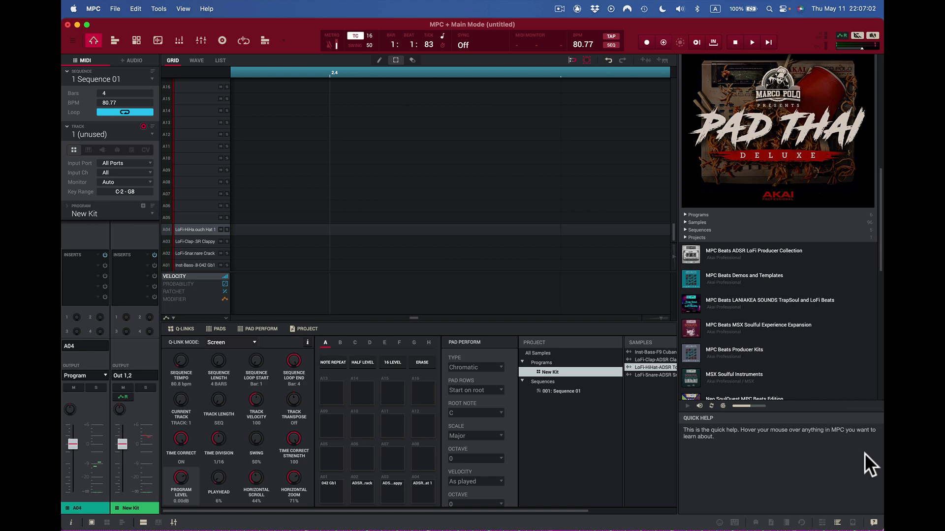
pyautogui.press('x')
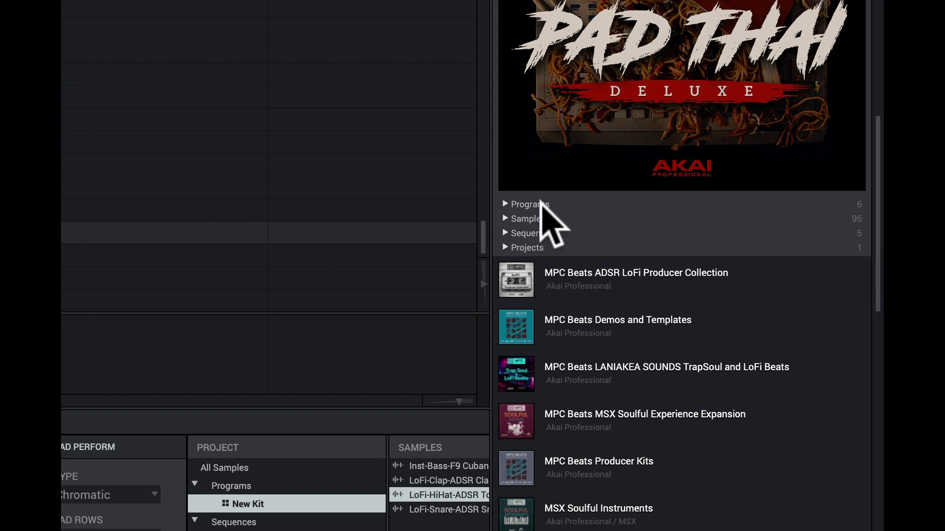
pyautogui.click(504, 204)
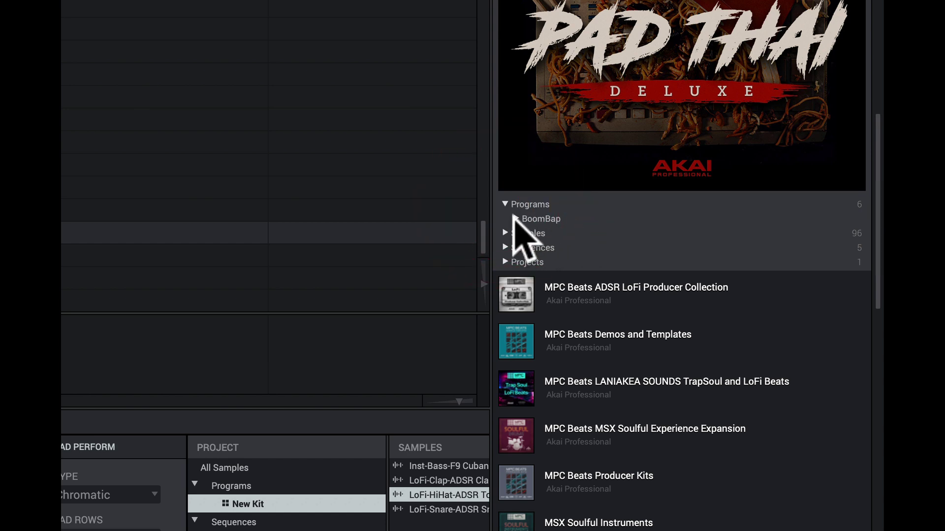
# - Expand the BoomBap kit programs of Pad Thai Deluxe and select MP FTGreene 89 Dbm and MP PsQs 82 Gm in turn
pyautogui.click(515, 219)
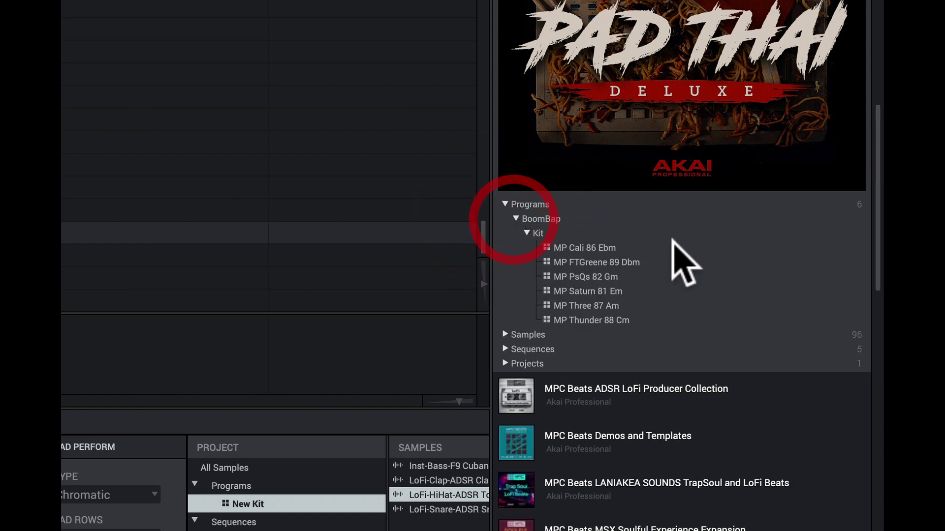
pyautogui.click(566, 263)
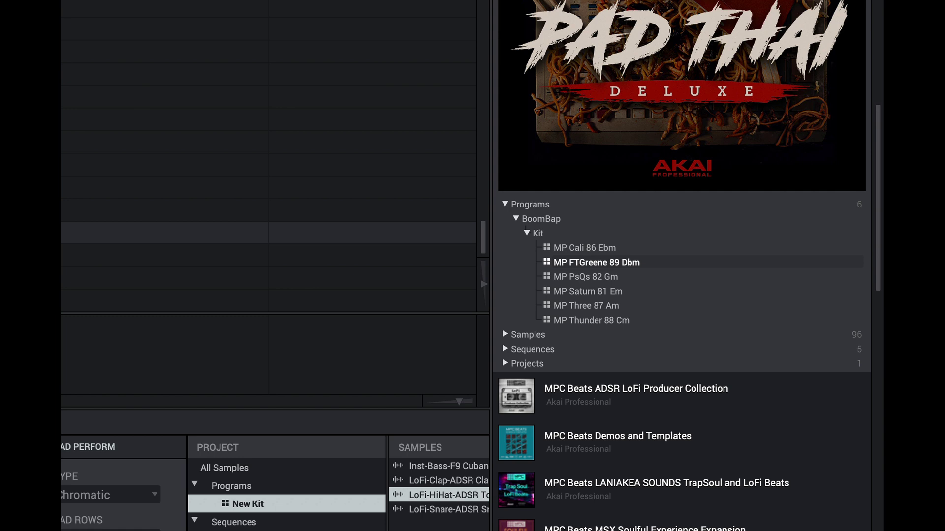
pyautogui.click(586, 277)
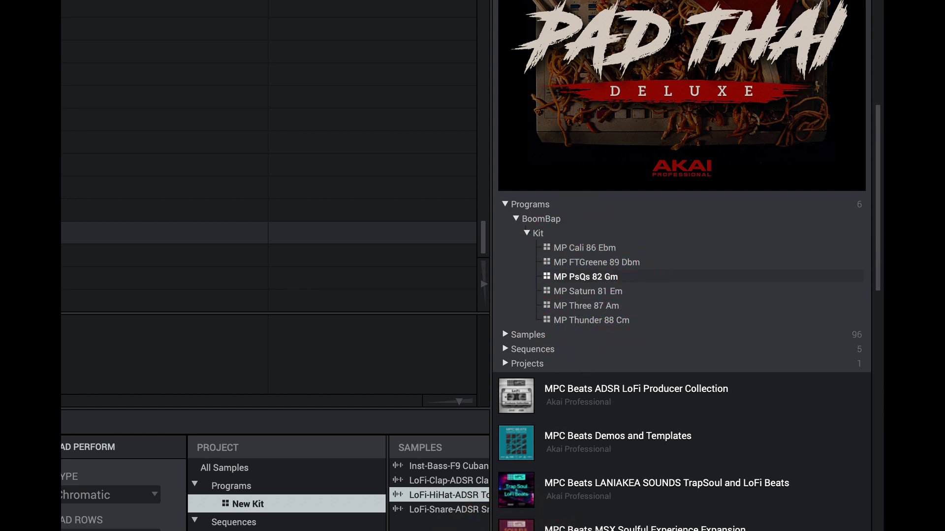
# - Expand the BoomBap kit sequences of Pad Thai Deluxe and load the sequence MP Saturn 81 Em into the project
pyautogui.scroll(-1, 645, 367)
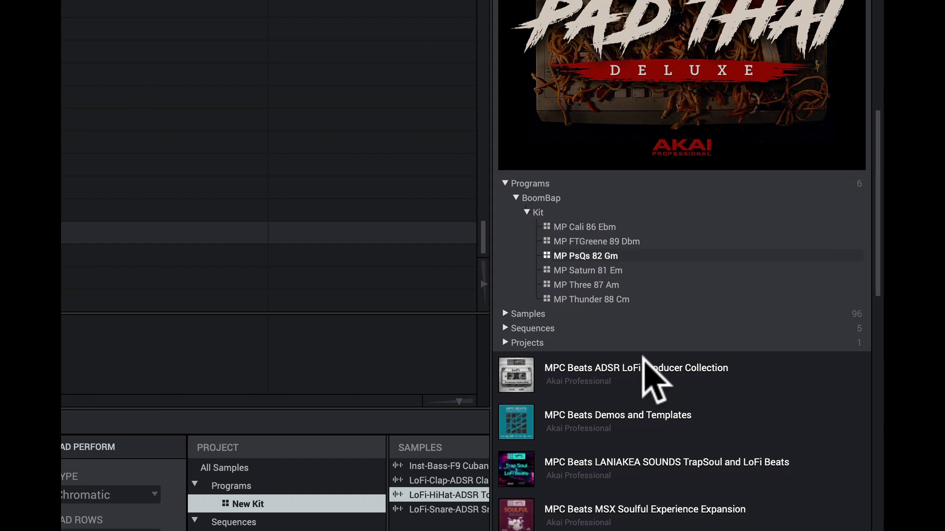
pyautogui.scroll(-2, 643, 360)
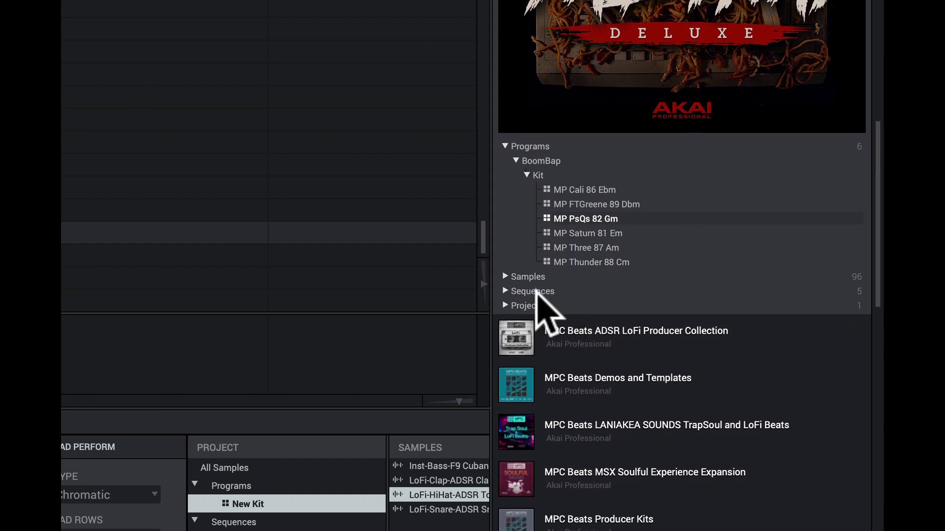
pyautogui.click(505, 291)
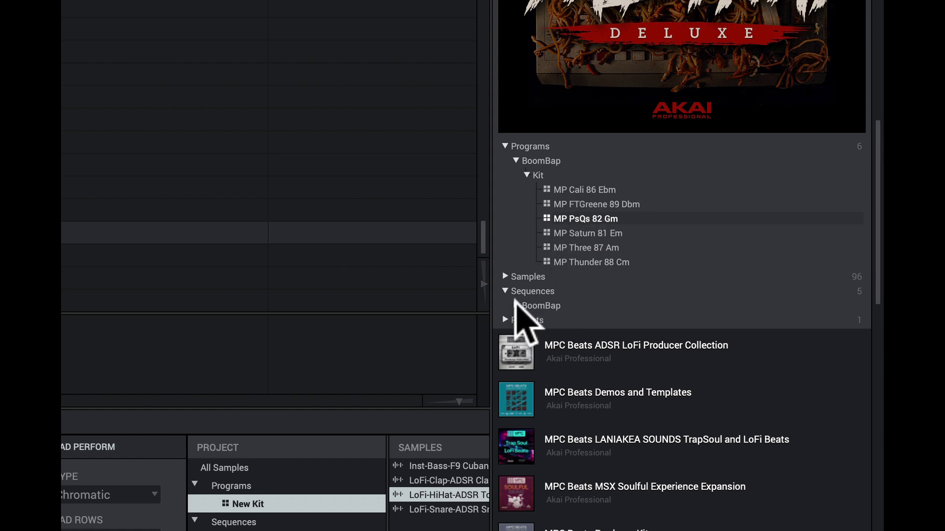
pyautogui.click(515, 304)
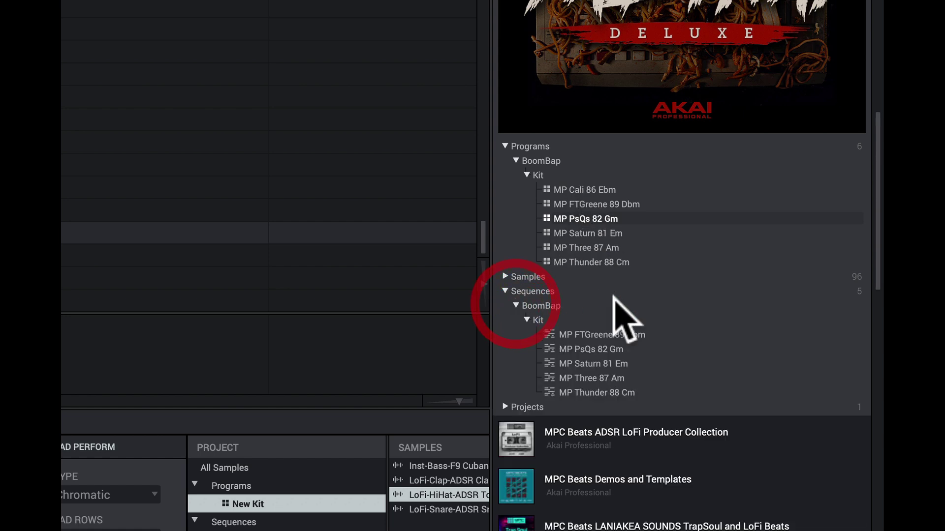
pyautogui.click(547, 362)
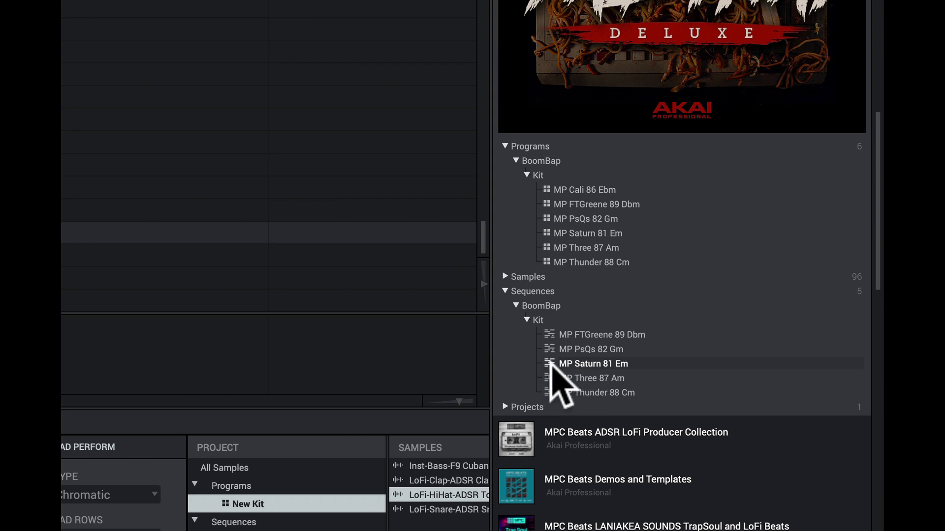
pyautogui.doubleClick(551, 364)
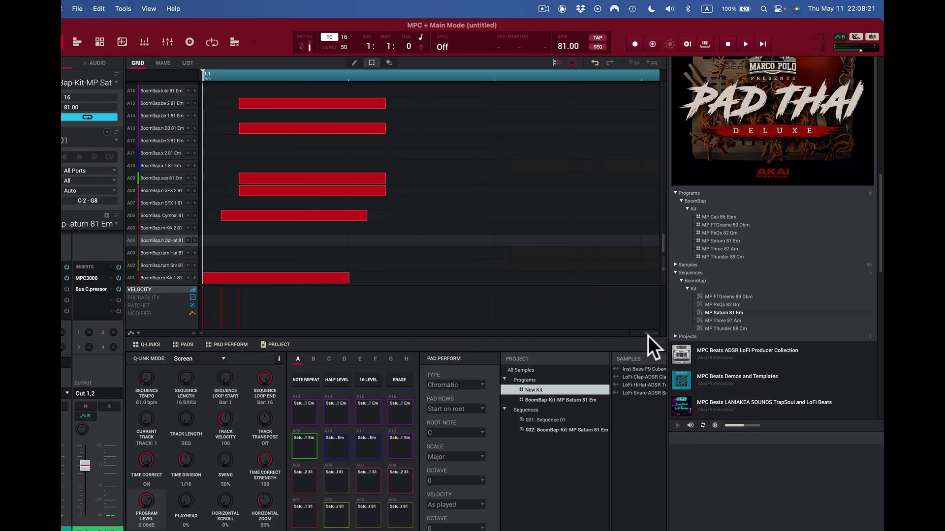
# - Play the loaded MP Saturn 81 Em sequence with all 16 bars shown in the grid, and stop playback
pyautogui.moveTo(647, 335)
pyautogui.mouseDown()
pyautogui.moveTo(621, 336)
pyautogui.moveTo(635, 337)
pyautogui.mouseUp()
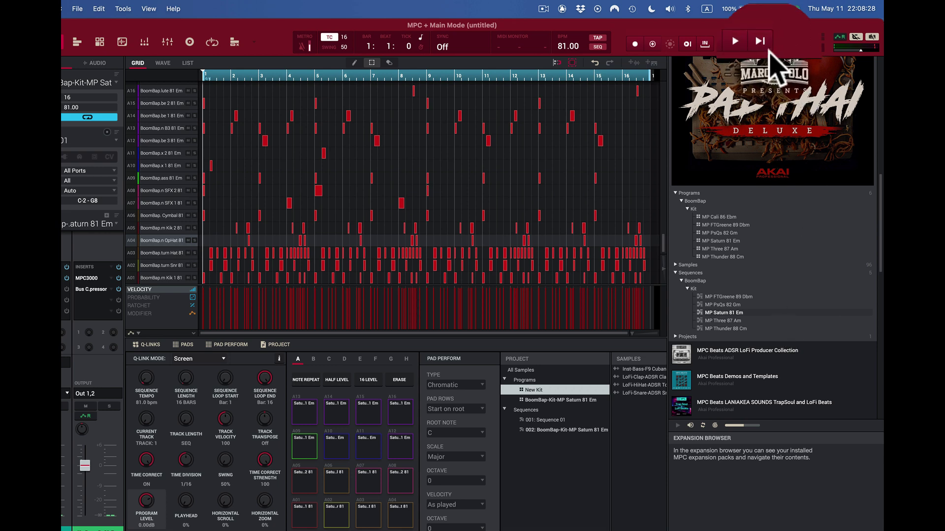
pyautogui.click(745, 44)
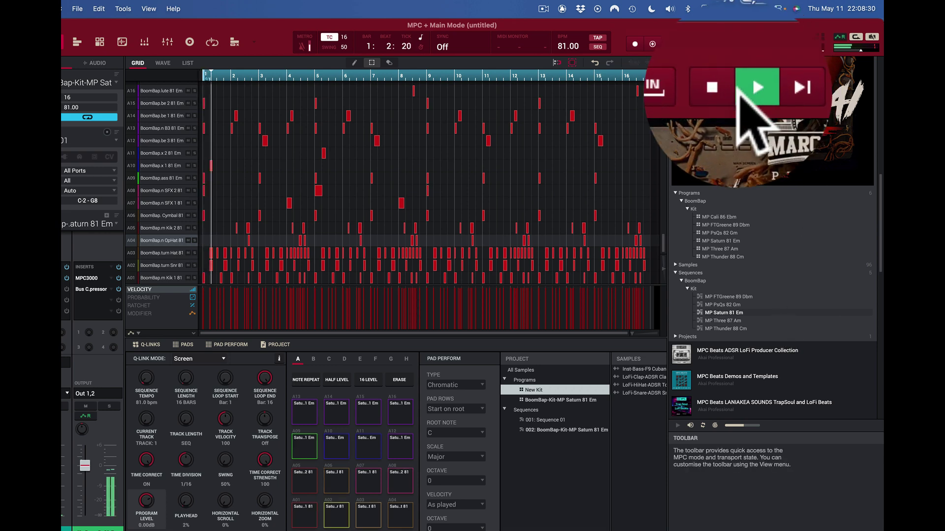
pyautogui.click(728, 44)
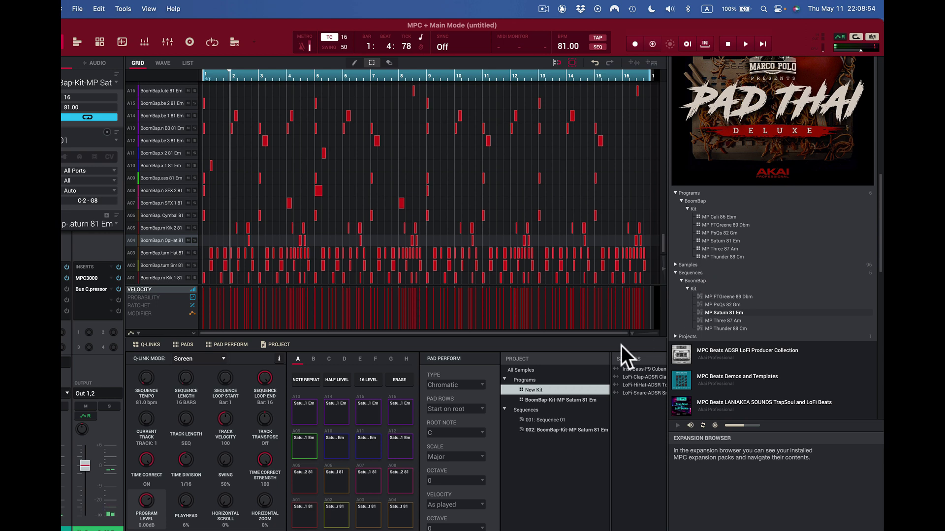
# - Show the media browser and view its Preset, Project, Sequence and Sample content types in turn
pyautogui.click(83, 406)
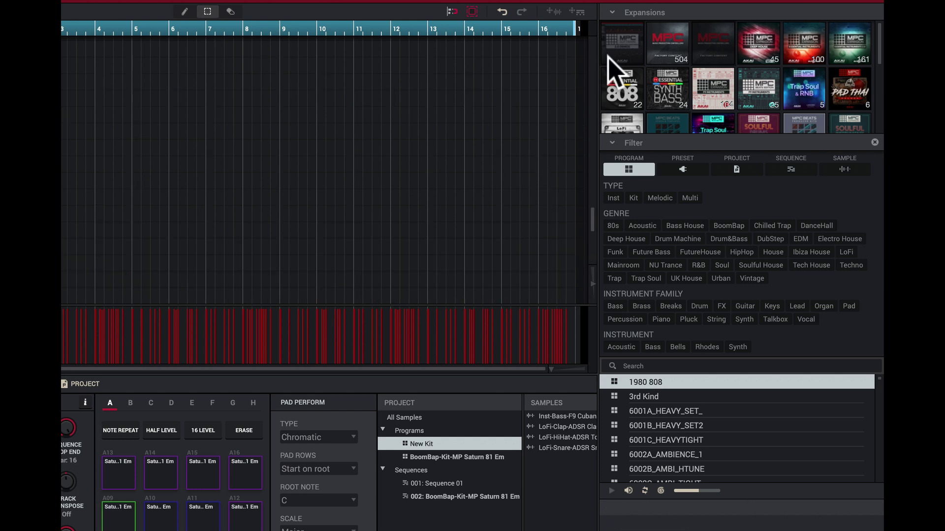
pyautogui.click(704, 134)
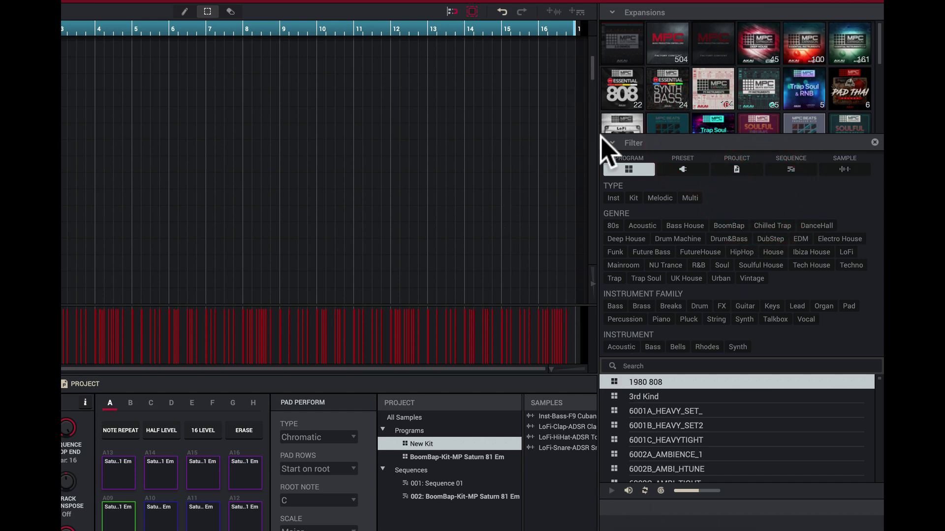
pyautogui.click(637, 344)
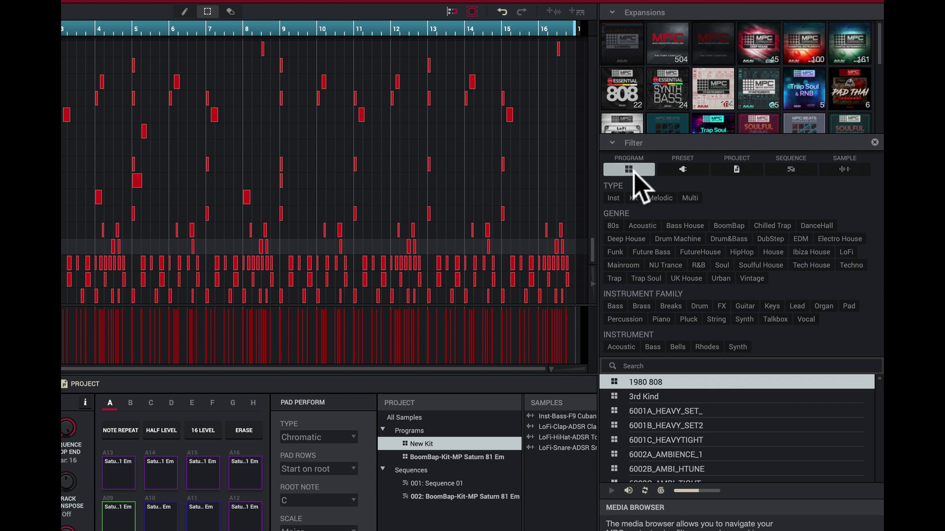
pyautogui.click(689, 175)
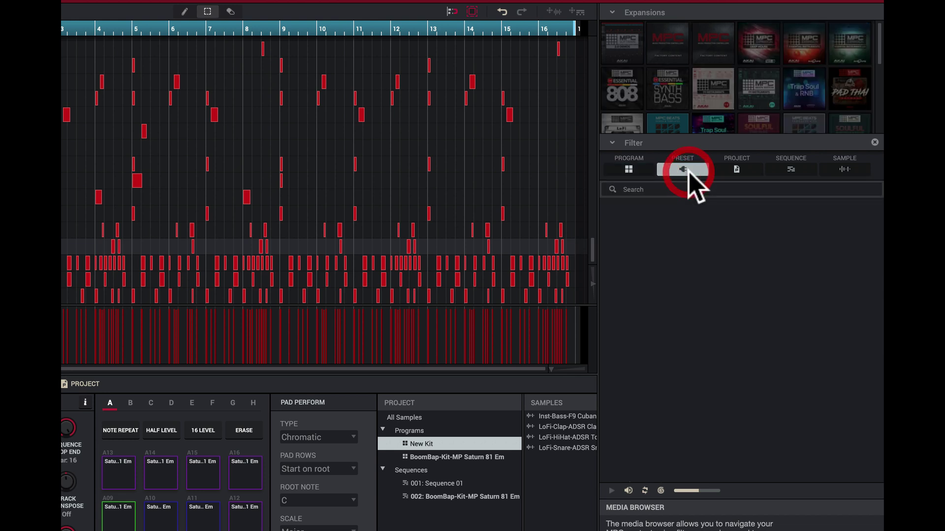
pyautogui.click(742, 172)
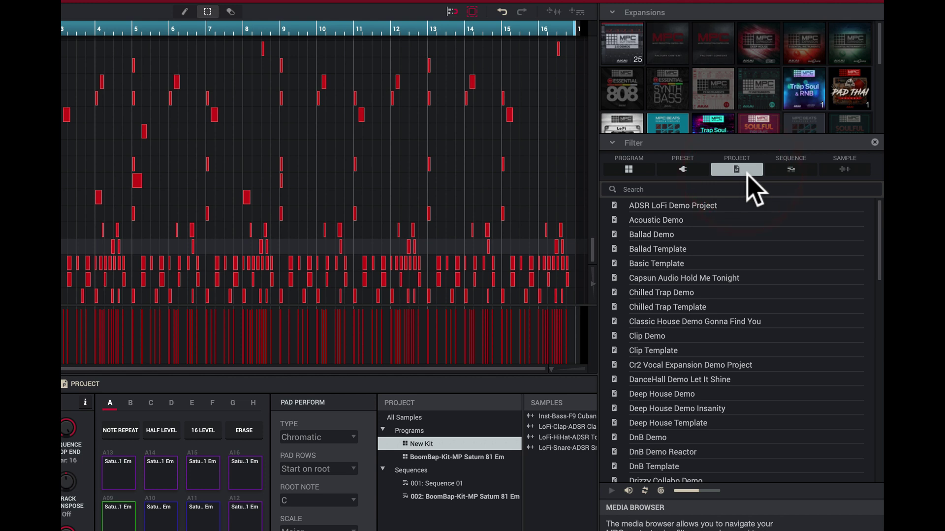
pyautogui.click(790, 170)
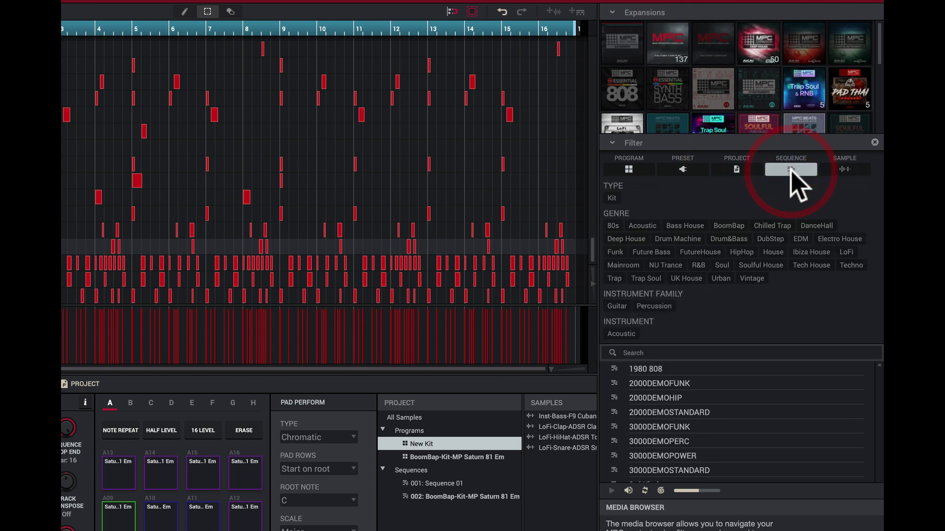
pyautogui.click(845, 169)
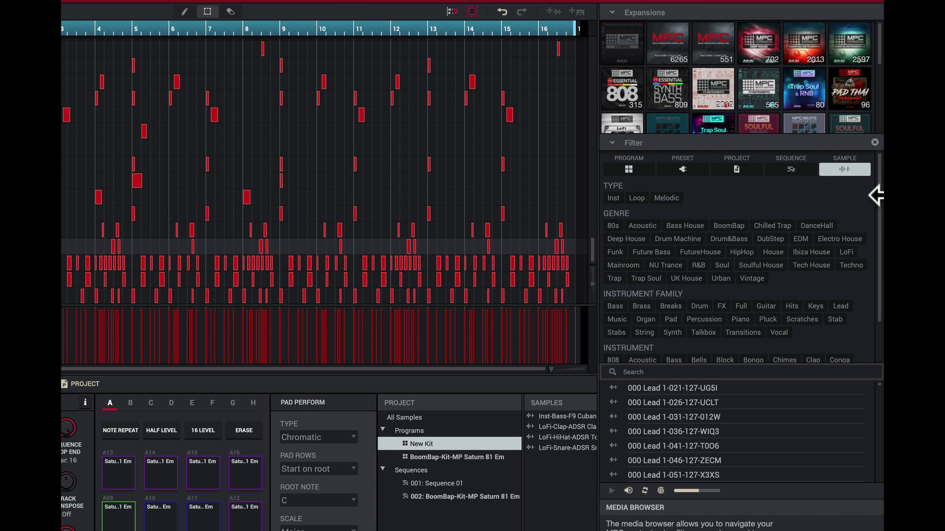
# - Filter the samples by the Drum instrument family and the Snare instrument
pyautogui.scroll(-2, 872, 221)
pyautogui.scroll(2, 867, 192)
pyautogui.click(699, 307)
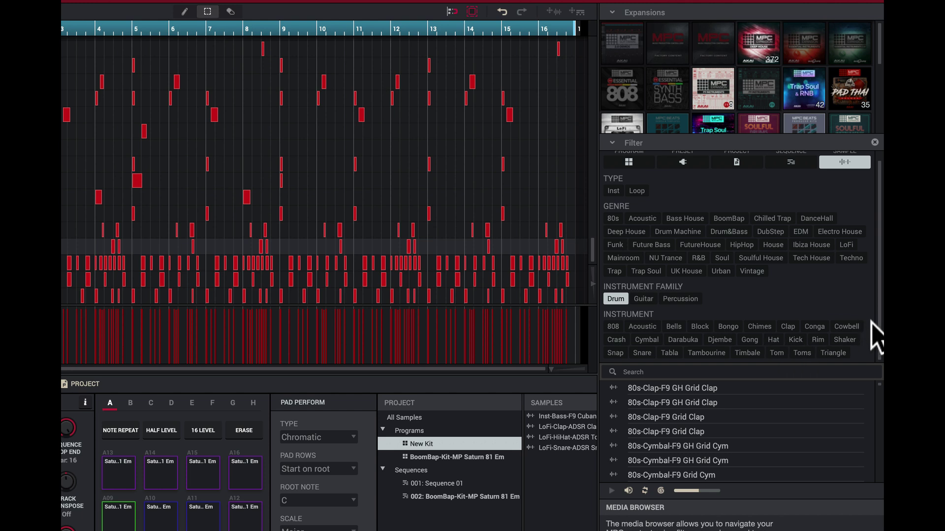
pyautogui.click(642, 353)
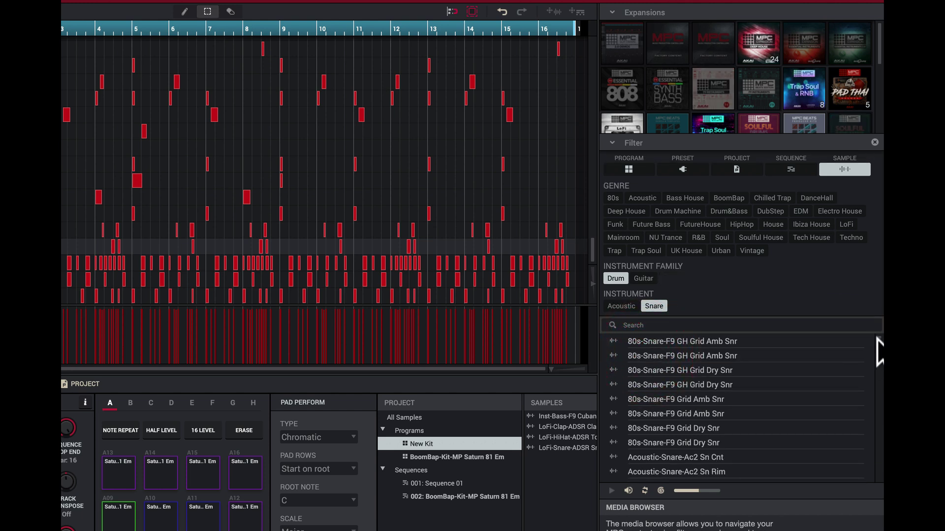
# - Look through the filtered snare list to its end and audition 80s-Snare-F9 GH Grid Dry Snr and 80s-Snare-F9 Grid Amb Snr
pyautogui.moveTo(879, 337); pyautogui.dragTo(875, 477)
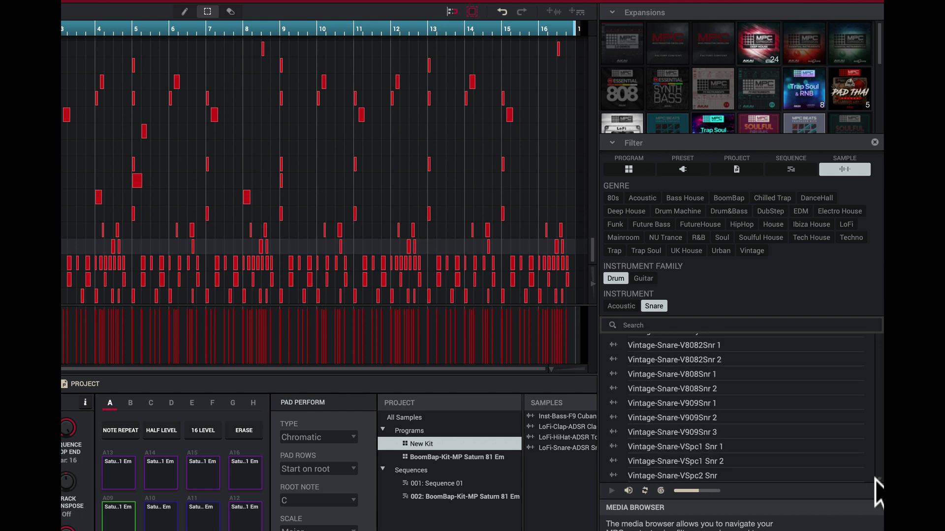
pyautogui.scroll(15, 878, 496)
pyautogui.click(879, 492)
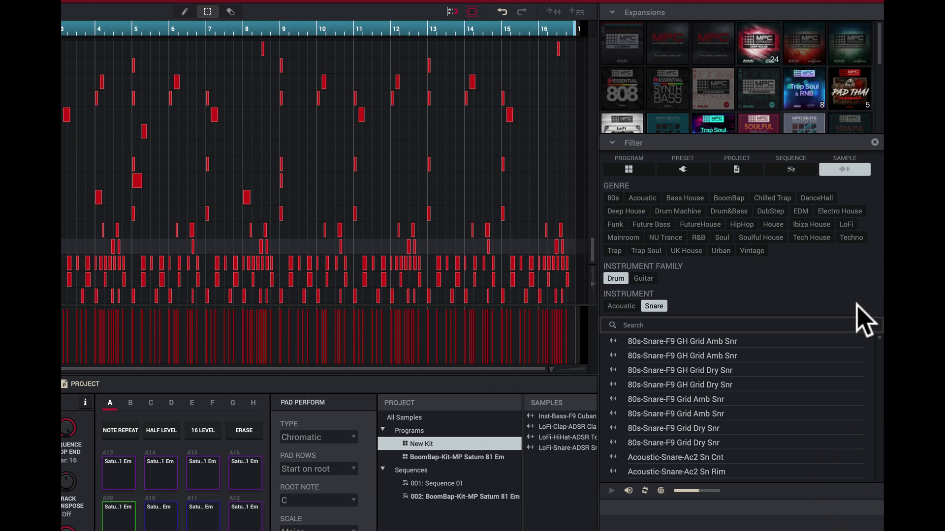
pyautogui.click(614, 385)
pyautogui.click(615, 415)
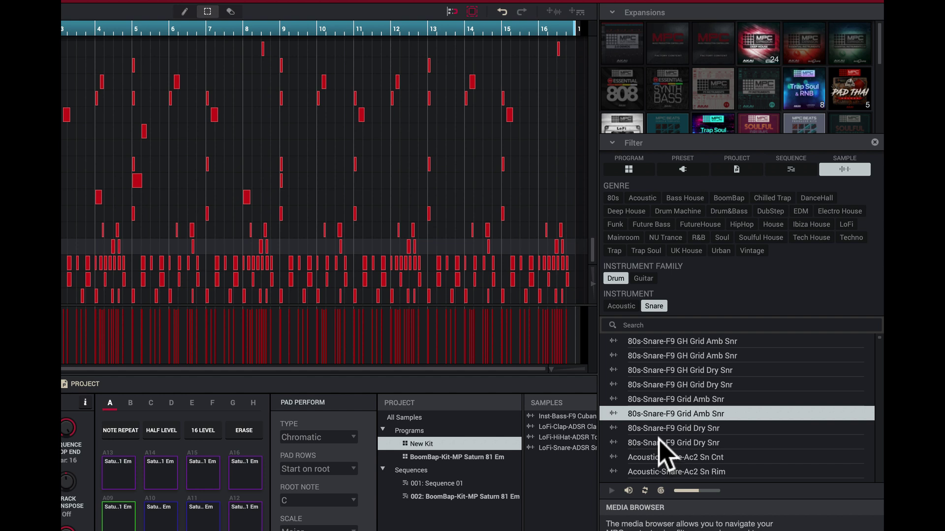
# - Audition the snare samples Acoustic-Snare-TL P Snr 3, Acoustic-Snare-TL P Snr 2 and Acoustic-Snare-TL P Snr 4
pyautogui.scroll(-5, 664, 452)
pyautogui.click(616, 410)
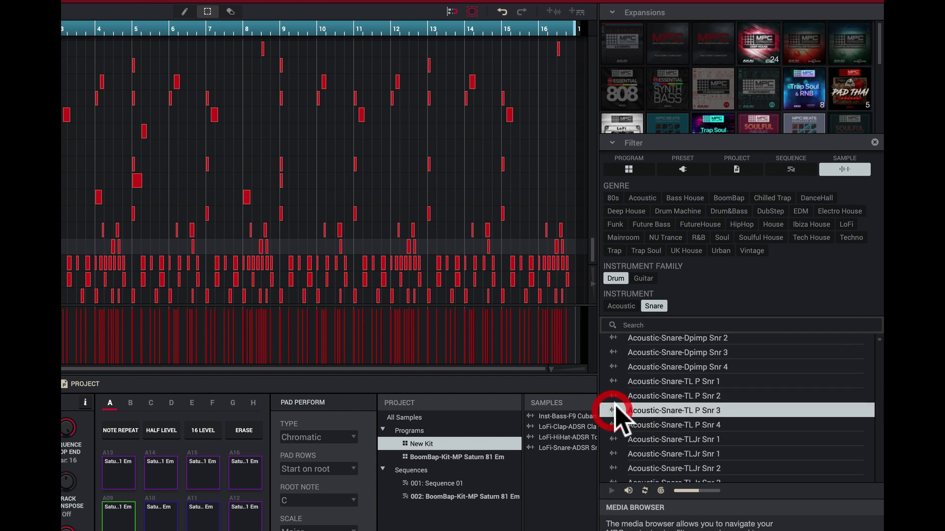
pyautogui.click(614, 397)
pyautogui.click(615, 424)
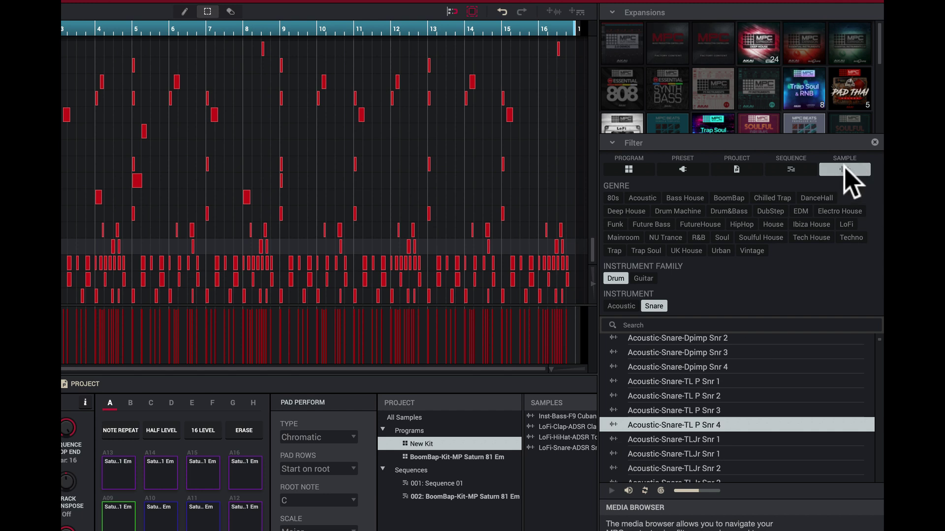
# - Go back through the Sequence, Project and Preset content types to the Program content type
pyautogui.click(790, 170)
pyautogui.click(737, 169)
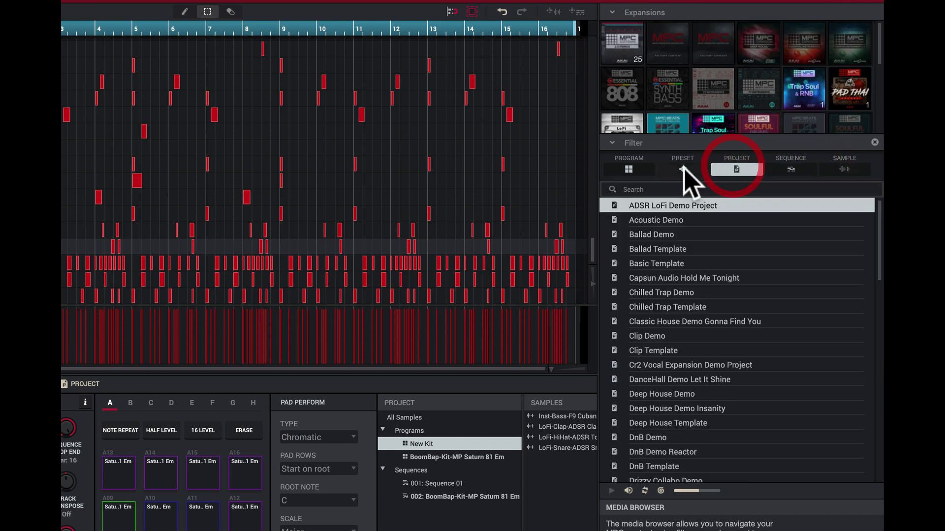
pyautogui.click(683, 169)
pyautogui.click(626, 172)
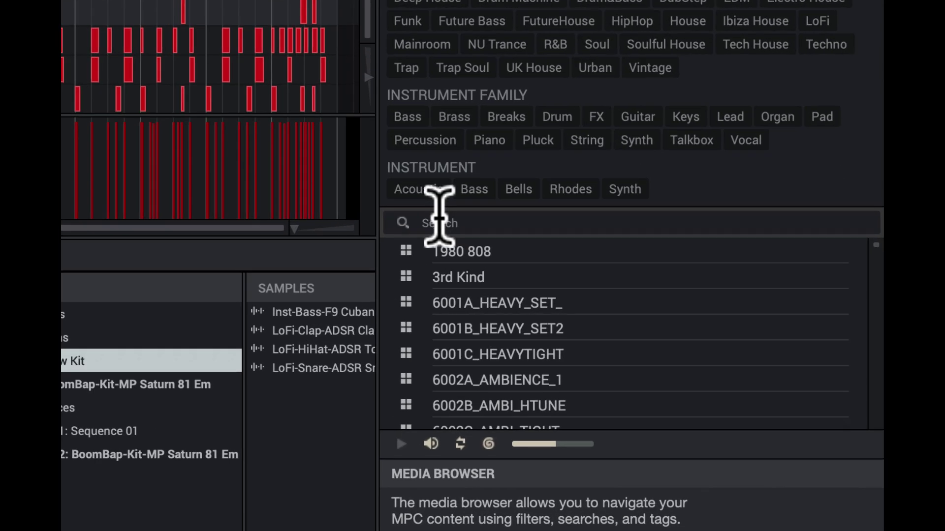
# - Search the media browser's samples for 808 and audition the samples 808 and 808 Clap
pyautogui.click(632, 364)
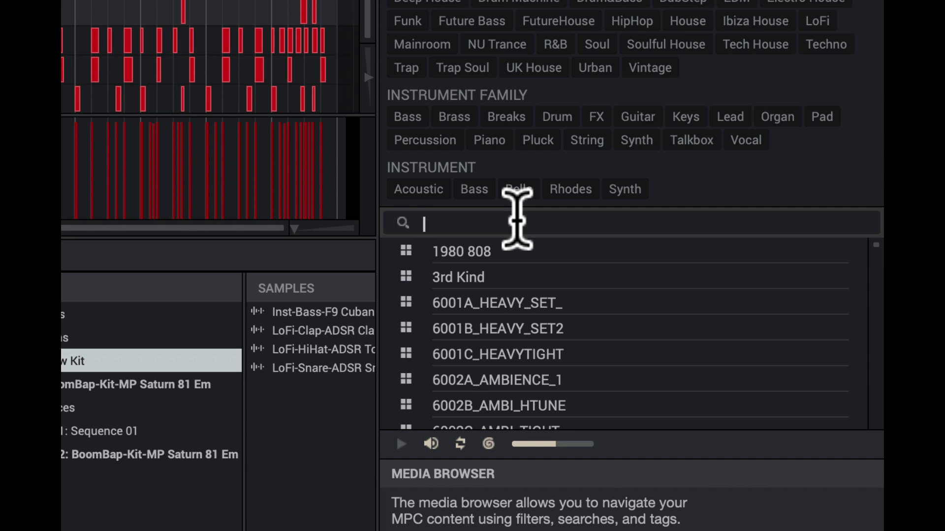
pyautogui.write('808')
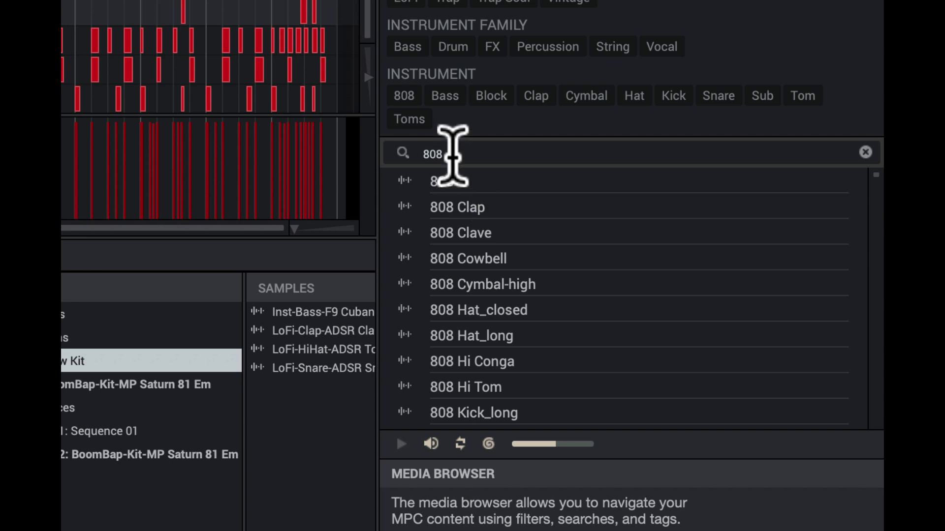
pyautogui.click(408, 183)
pyautogui.click(408, 207)
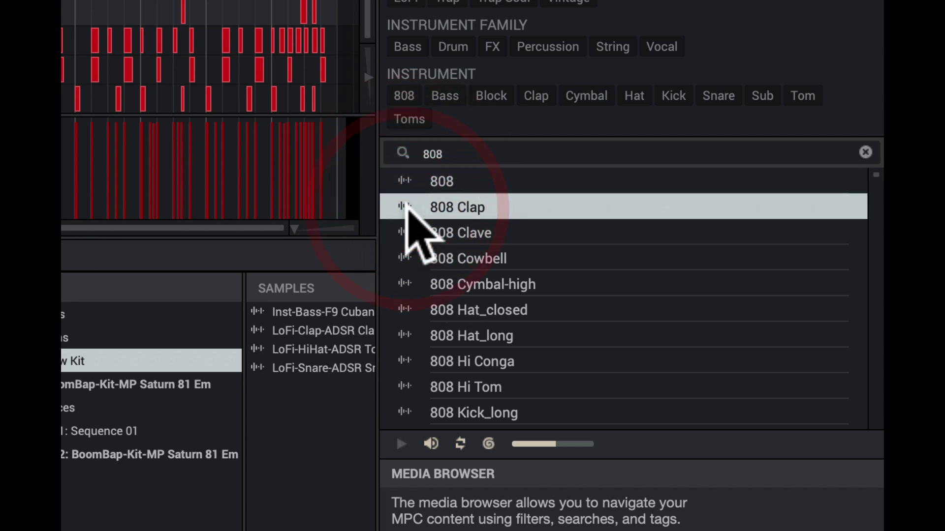
# - Audition the 808 samples one after another from 808 Clave down to 808 Md Tom
pyautogui.press('Down')
pyautogui.press('Down')
pyautogui.press('Down')
pyautogui.press('Down')
pyautogui.press('Down')
pyautogui.press('Down')
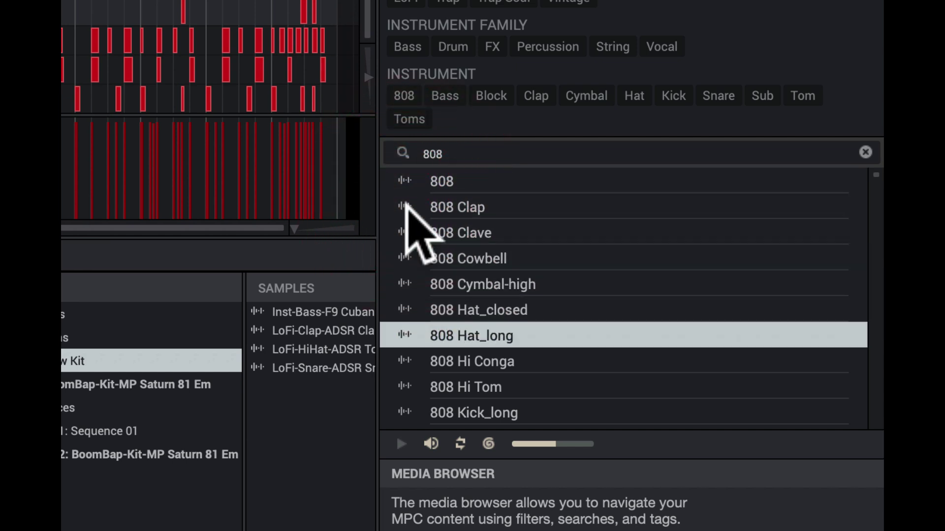
pyautogui.press('Down')
pyautogui.press('Down')
pyautogui.press('Down')
pyautogui.press('Down')
pyautogui.press('Down')
pyautogui.press('Down')
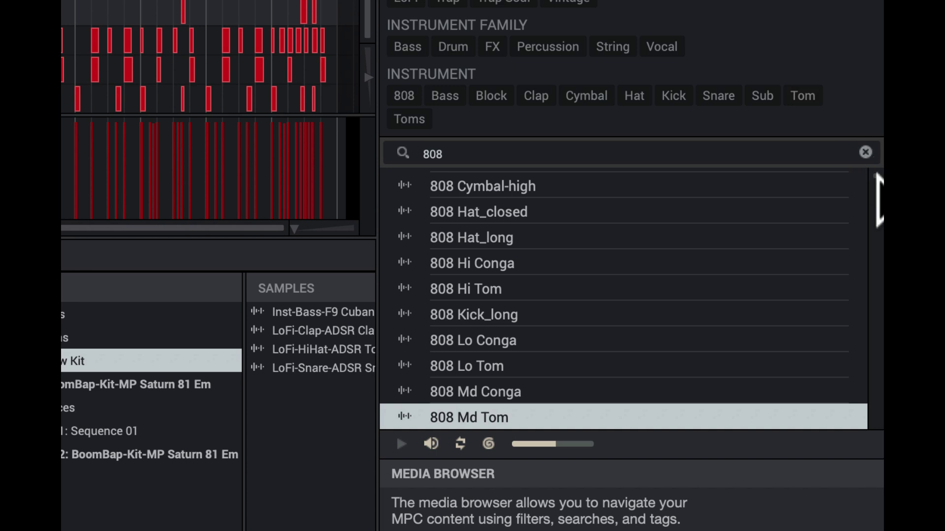
# - Audition SS - 808 Bass 3-103-127 further down the list and the two samples above it, up to RevRim198080801
pyautogui.moveTo(876, 177); pyautogui.dragTo(870, 379)
pyautogui.click(516, 308)
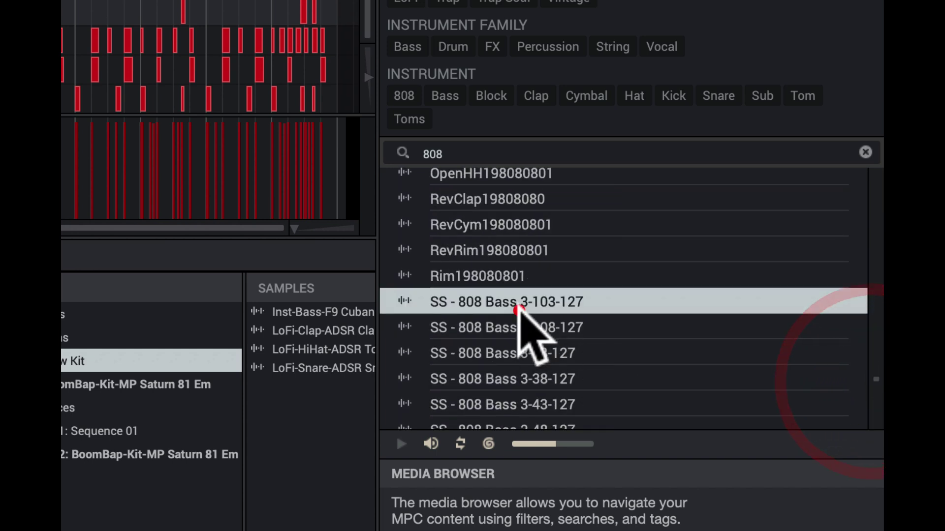
pyautogui.press('Up')
pyautogui.press('Up')
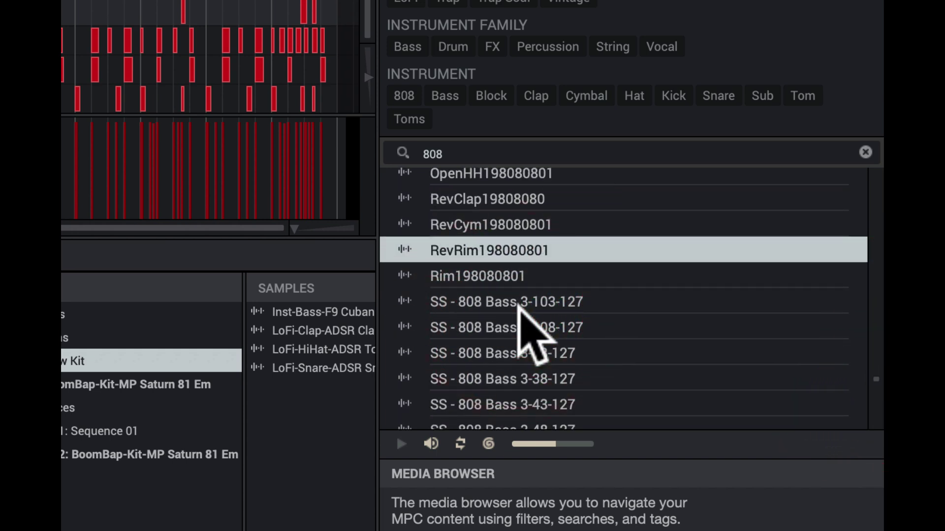
# - Audition the 808 samples upward one by one from RevCym198080801 through the toms to One Shots-Toms-SG2 808Tom
pyautogui.press('Up')
pyautogui.press('Up')
pyautogui.press('Up')
pyautogui.press('Up')
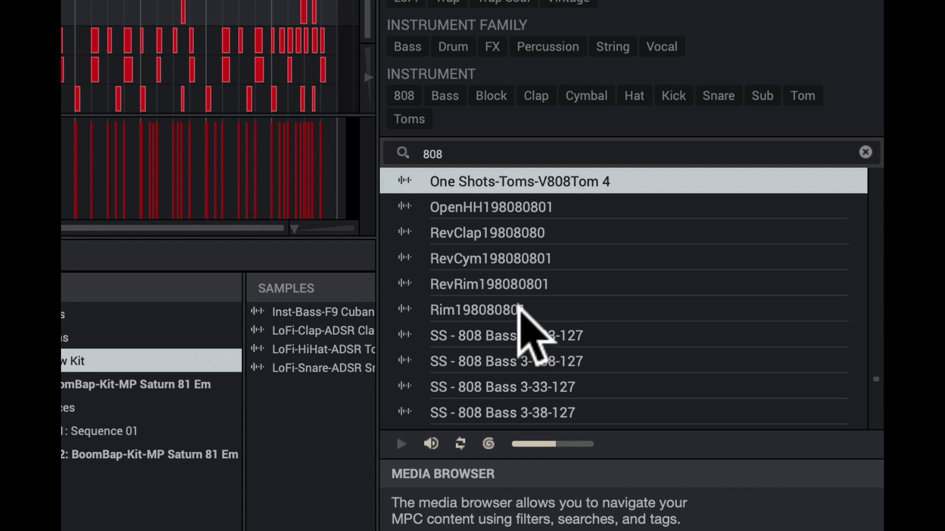
pyautogui.press('Up')
pyautogui.press('Up')
pyautogui.press('Up')
pyautogui.press('Up')
pyautogui.press('Up')
pyautogui.press('Up')
pyautogui.press('Up')
pyautogui.press('Up')
# - Audition the 808 snare and percussion one-shots upward from One Shots-Snares-V808Snr 2 to One Shots-Perc-Block-V808Block 2
pyautogui.press('Up')
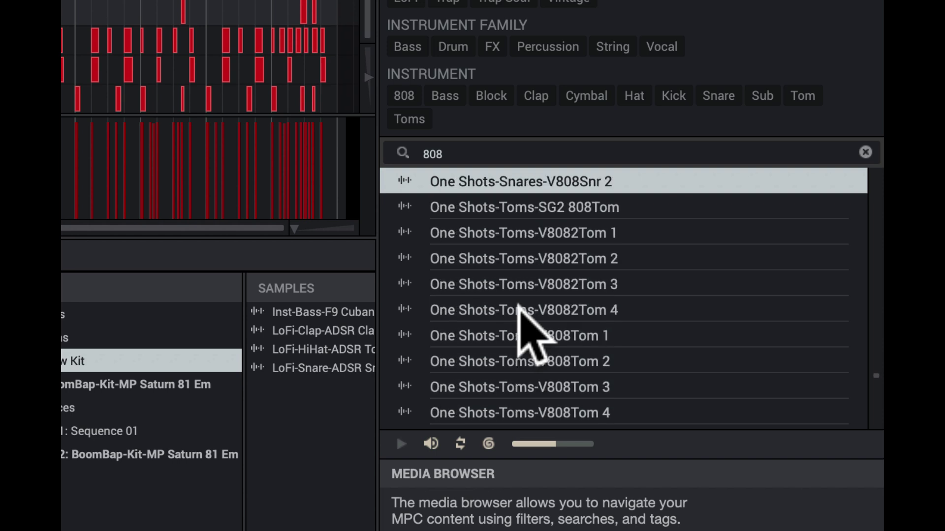
pyautogui.press('Up')
pyautogui.press('Up')
pyautogui.press('Up')
pyautogui.press('Up')
pyautogui.press('Up')
pyautogui.press('Up')
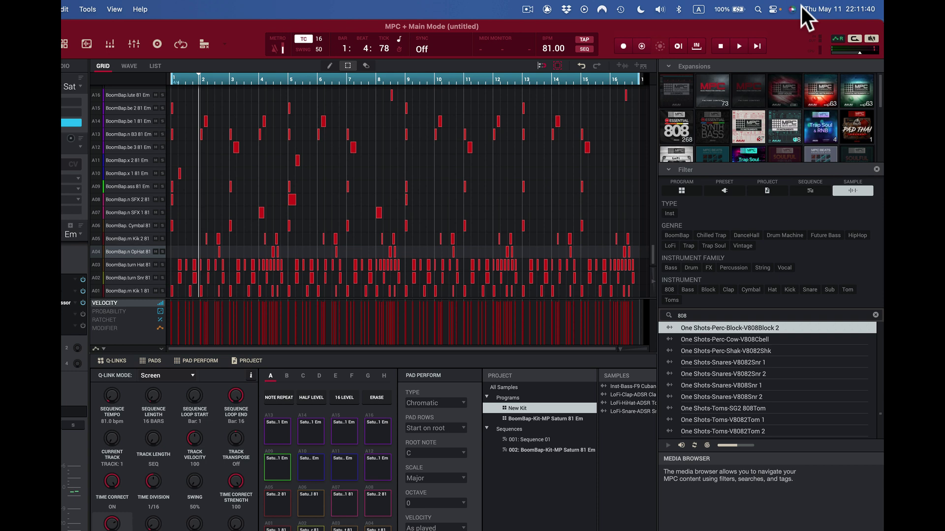
# - Clear the Sample filter, view the 808 results for Program content only, and clear the filter again
pyautogui.click(876, 169)
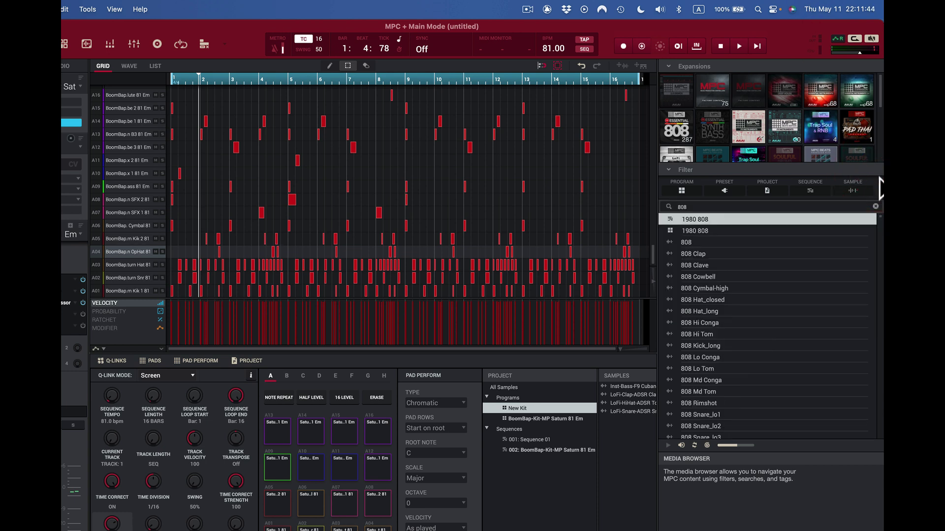
pyautogui.click(686, 190)
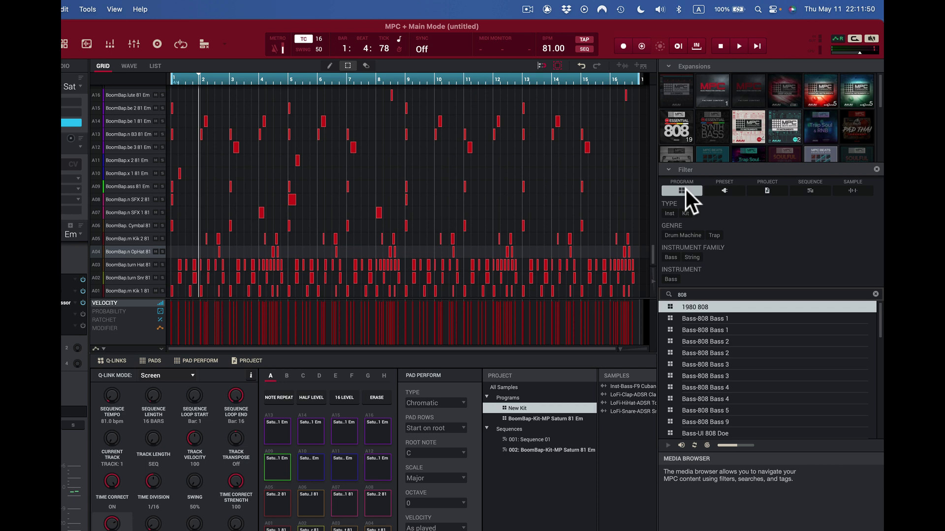
pyautogui.click(876, 170)
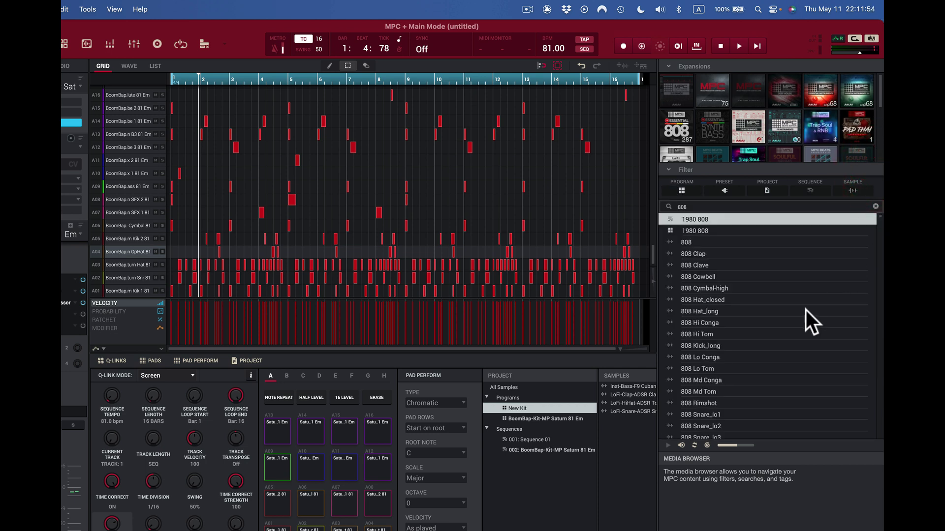
# - Remove the 808 search text and filter the media browser to Project content
pyautogui.click(707, 206)
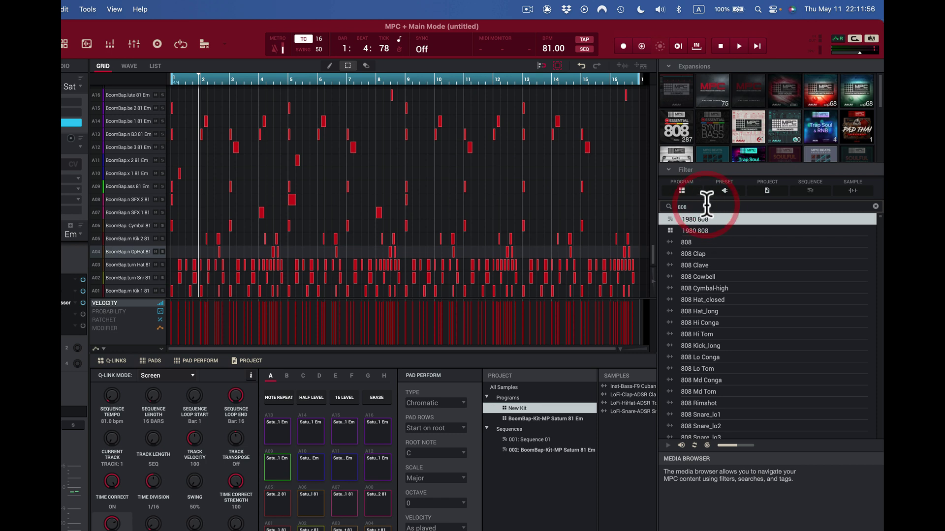
pyautogui.press('BackSpace')
pyautogui.press('BackSpace')
pyautogui.press('BackSpace')
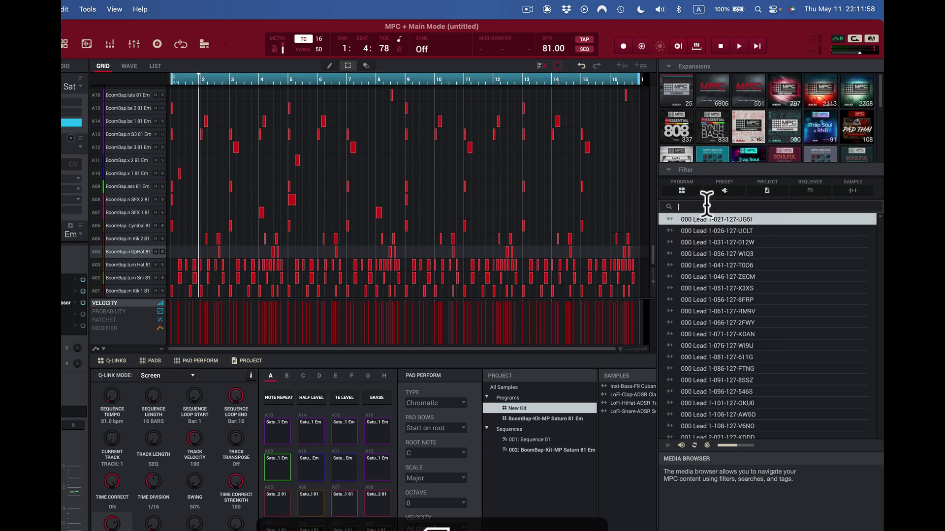
pyautogui.click(767, 191)
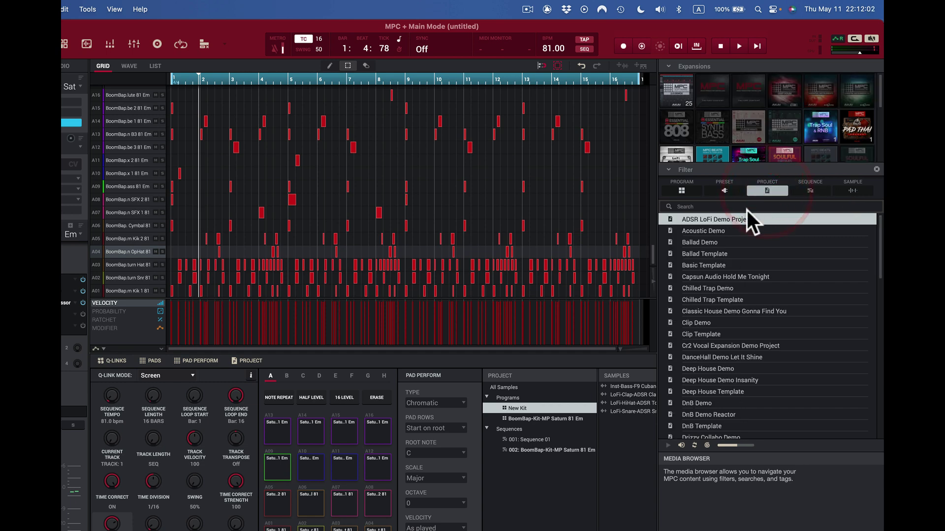